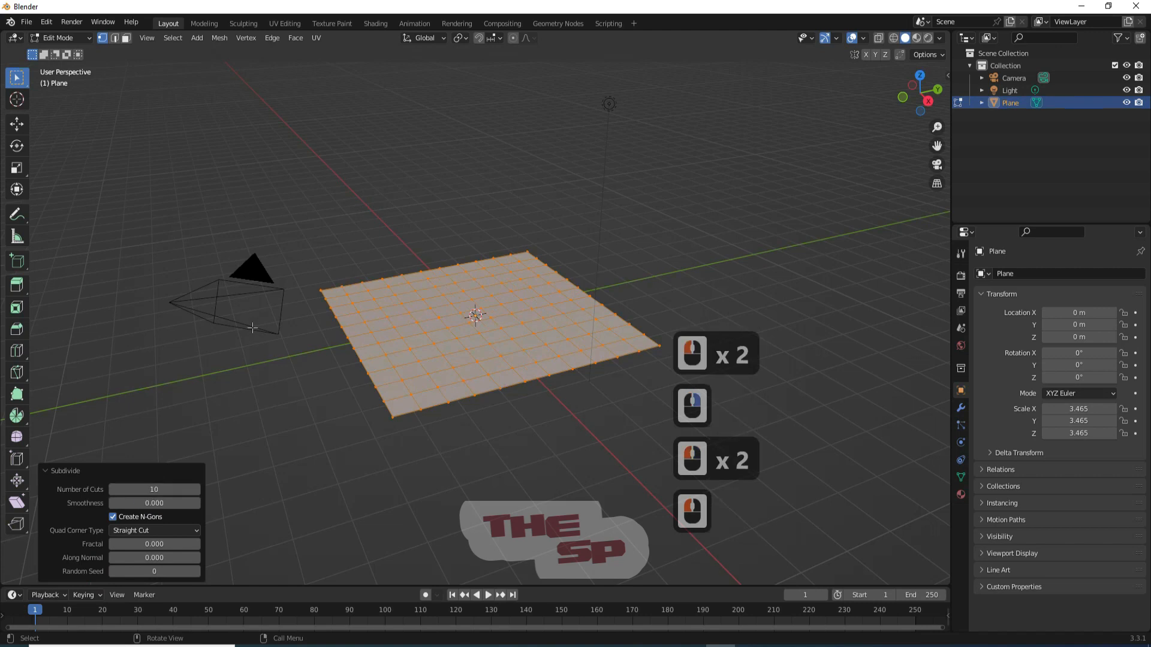
Set the number of cuts for the plane's subdivision to 11.
click(157, 488)
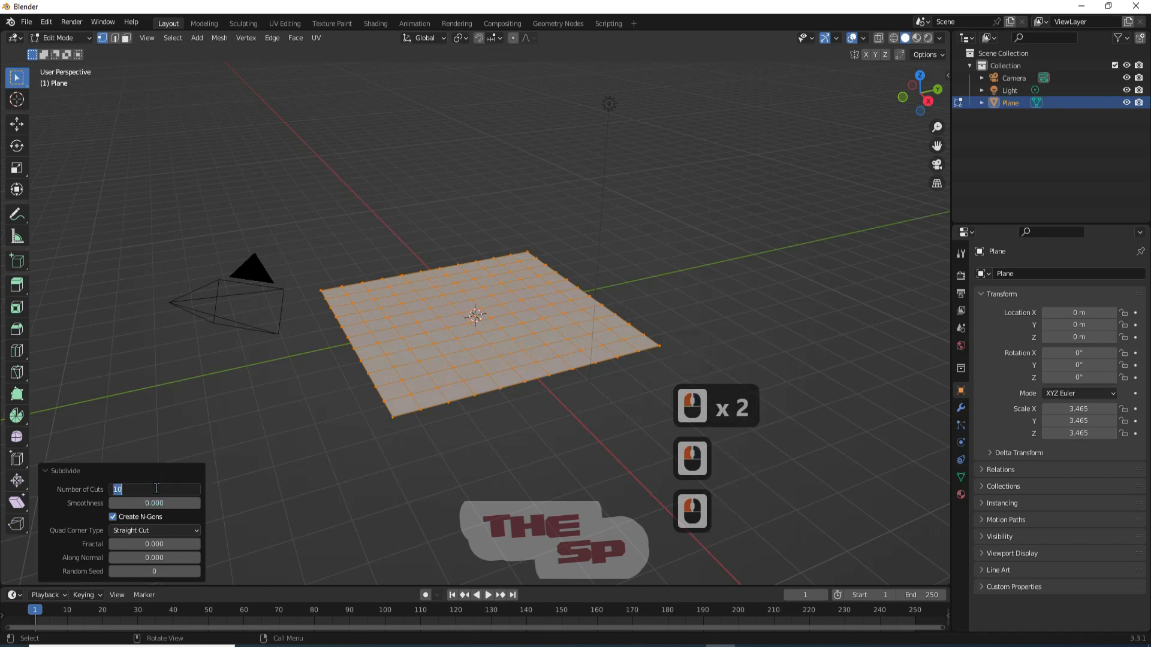
text(12)
key(BackSpace)
text(1)
key(Return)
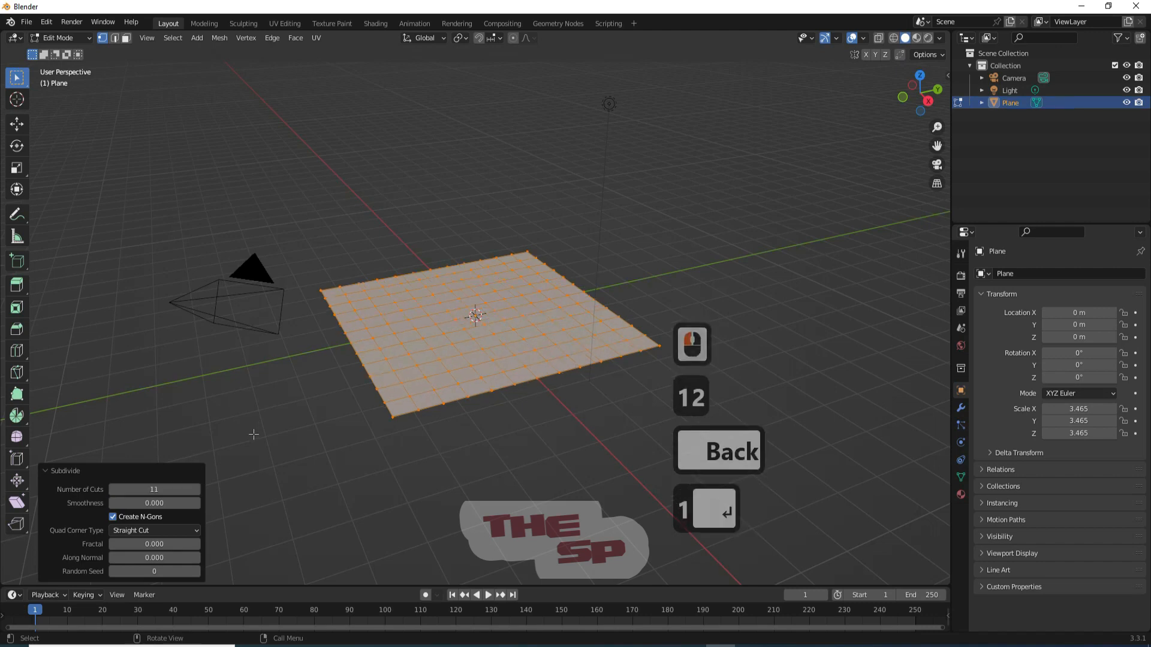
Leave mesh editing for Object Mode, with the plane selected.
click(337, 229)
click(41, 42)
click(54, 54)
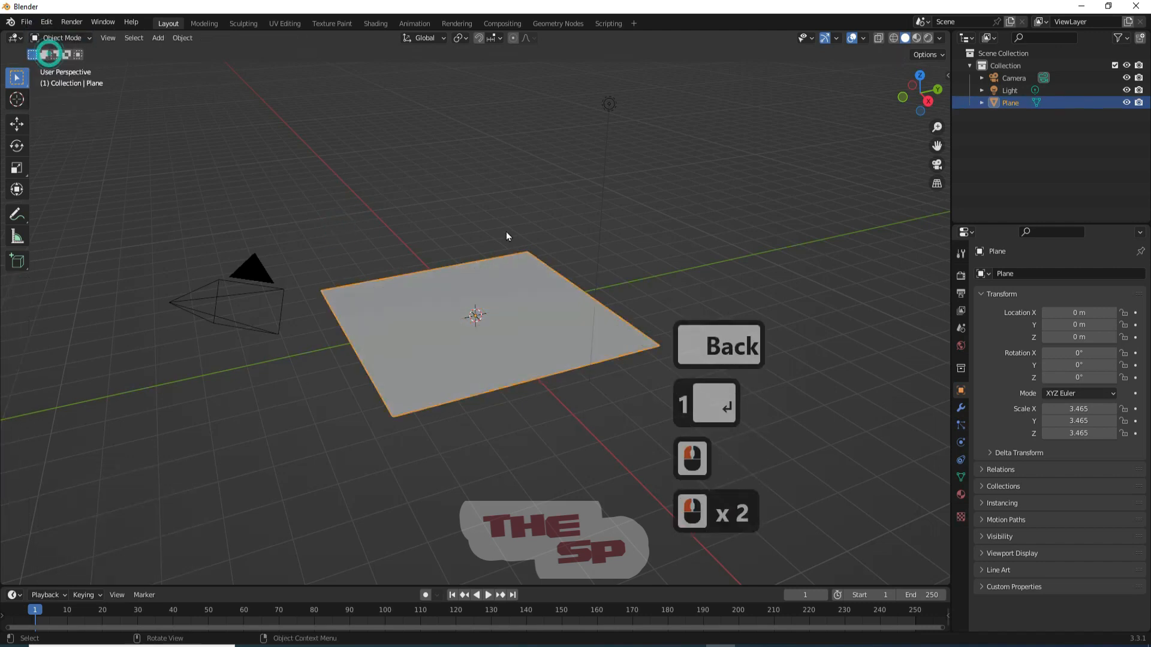
click(506, 299)
Create a new material on the plane and name it "paper".
click(961, 494)
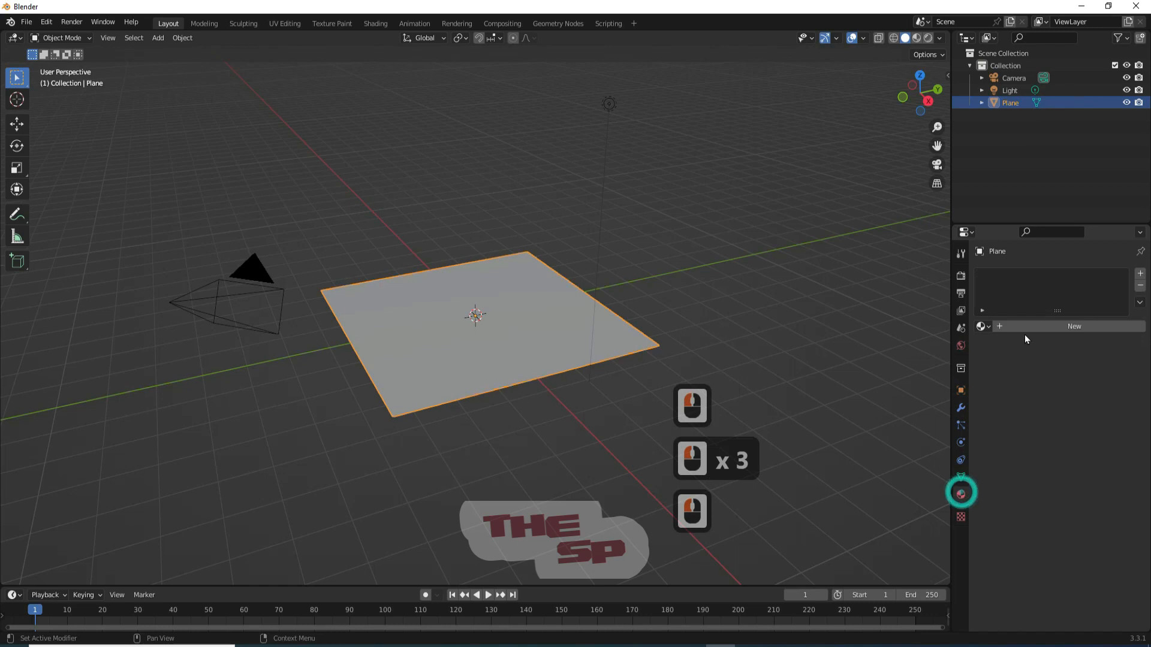
click(1063, 324)
double_click(1046, 277)
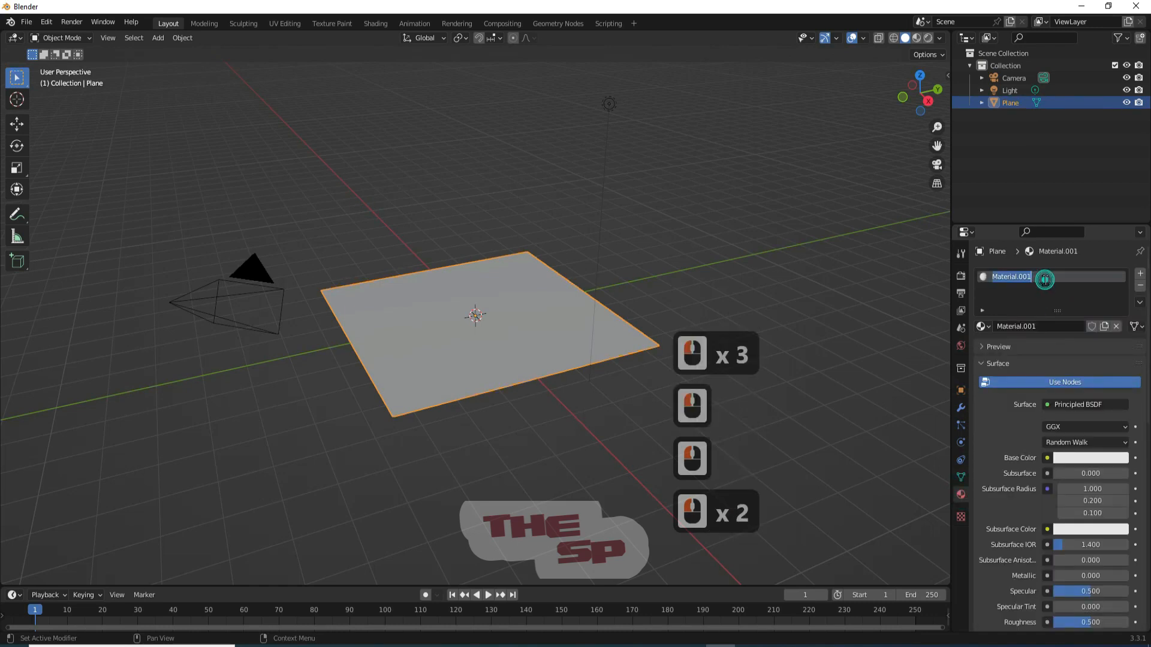
text(paper)
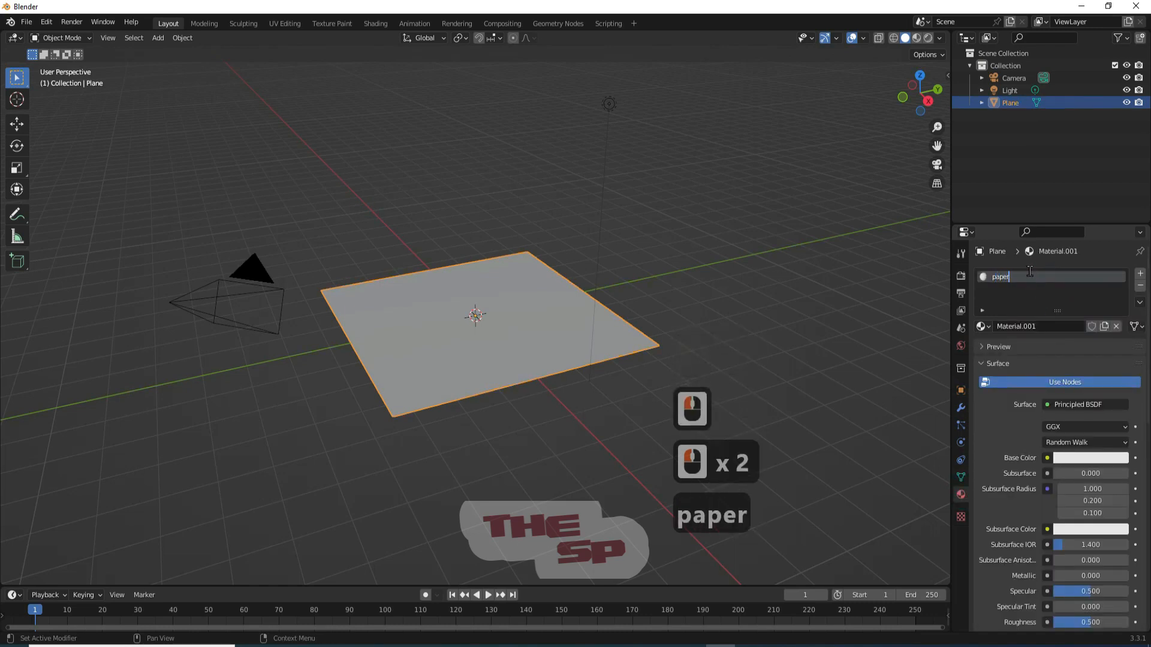
key(Return)
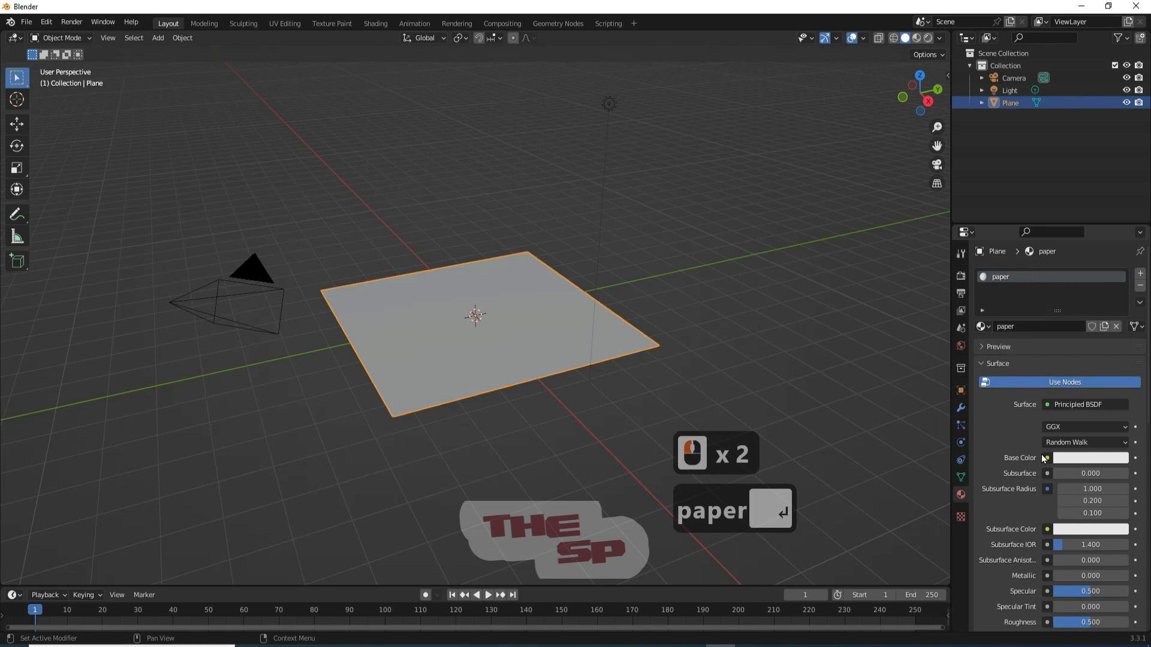
In the Shading workspace, add an Image Texture node beside the paper material's Principled BSDF node.
click(375, 24)
click(390, 454)
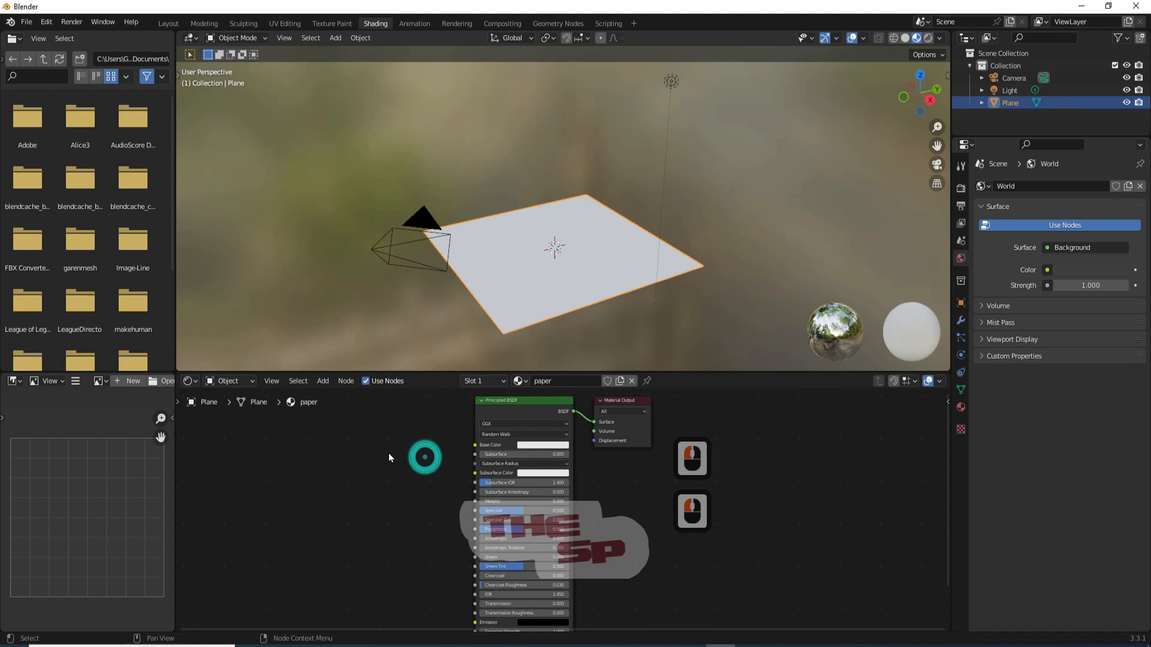
key(F3)
text(im)
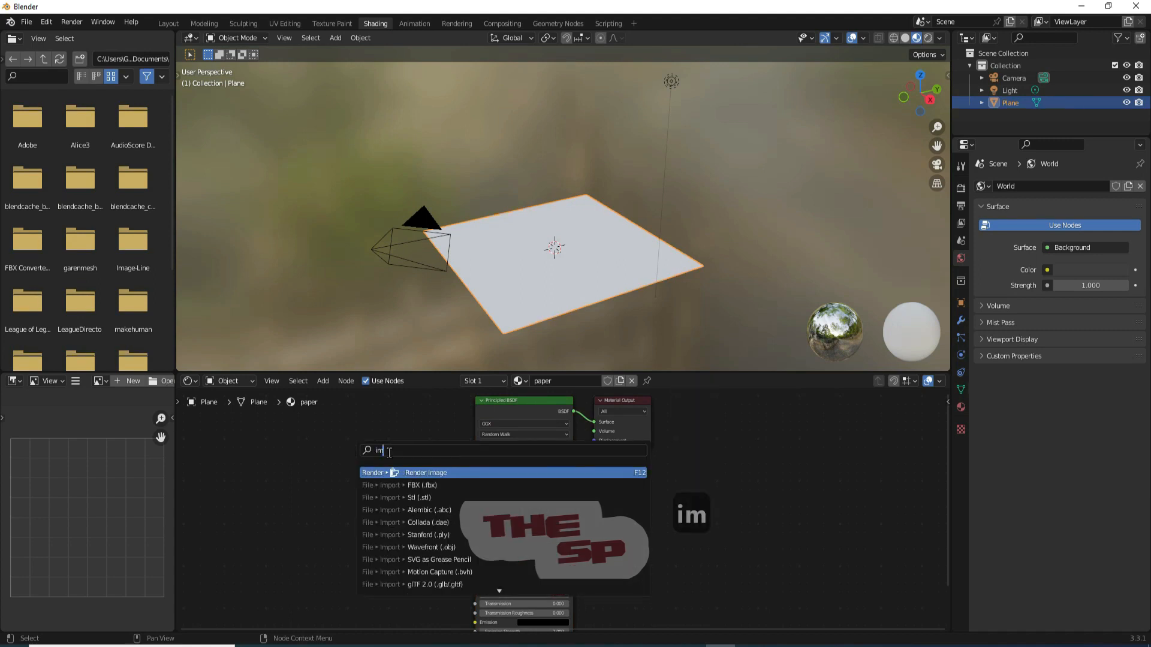
text(a te)
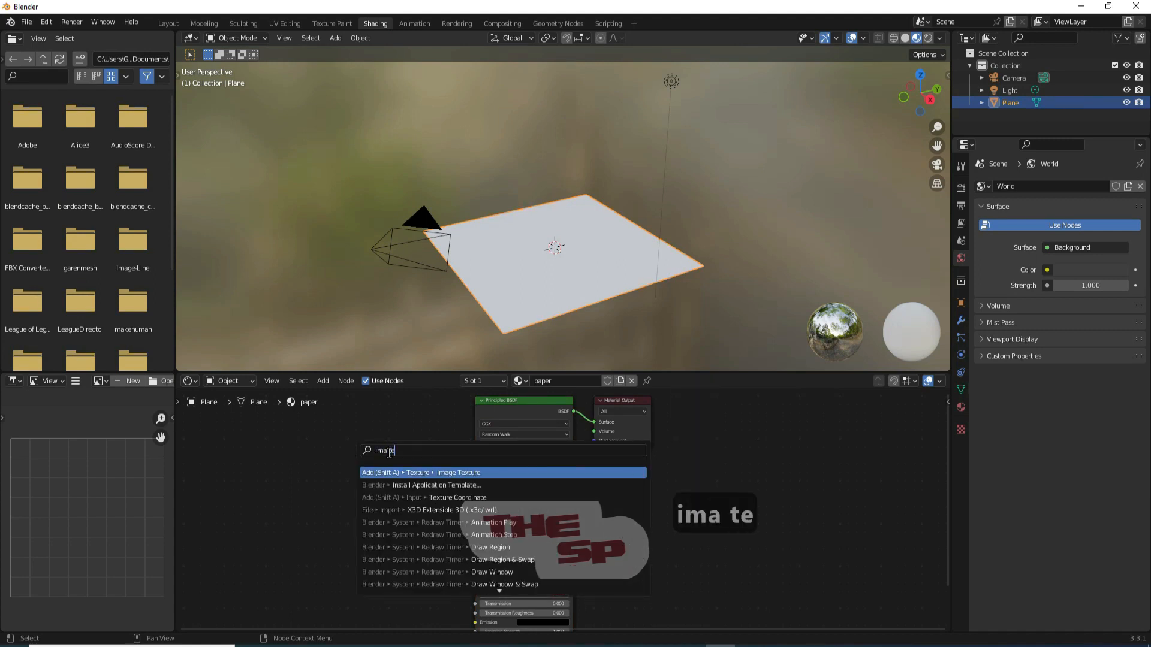
click(433, 473)
click(433, 484)
Connect the Image Texture's Color to Base Color and load the space cartoon image "ezgif.com-webp-to-jpg (3)" into it.
drag(429, 479, 474, 445)
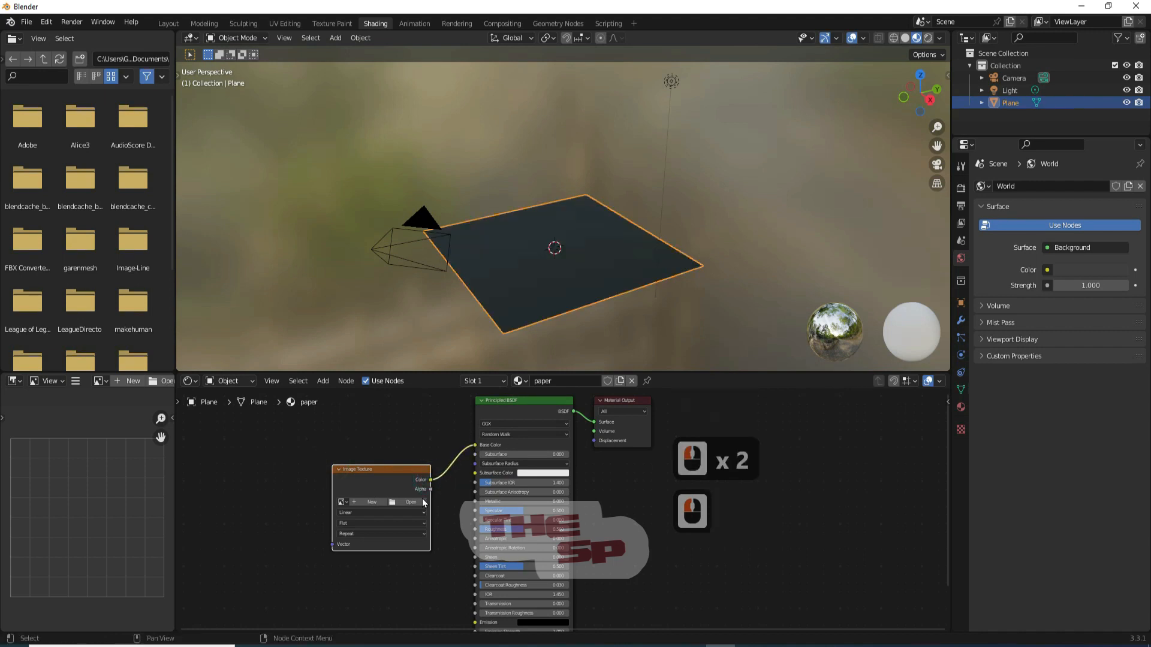
click(422, 502)
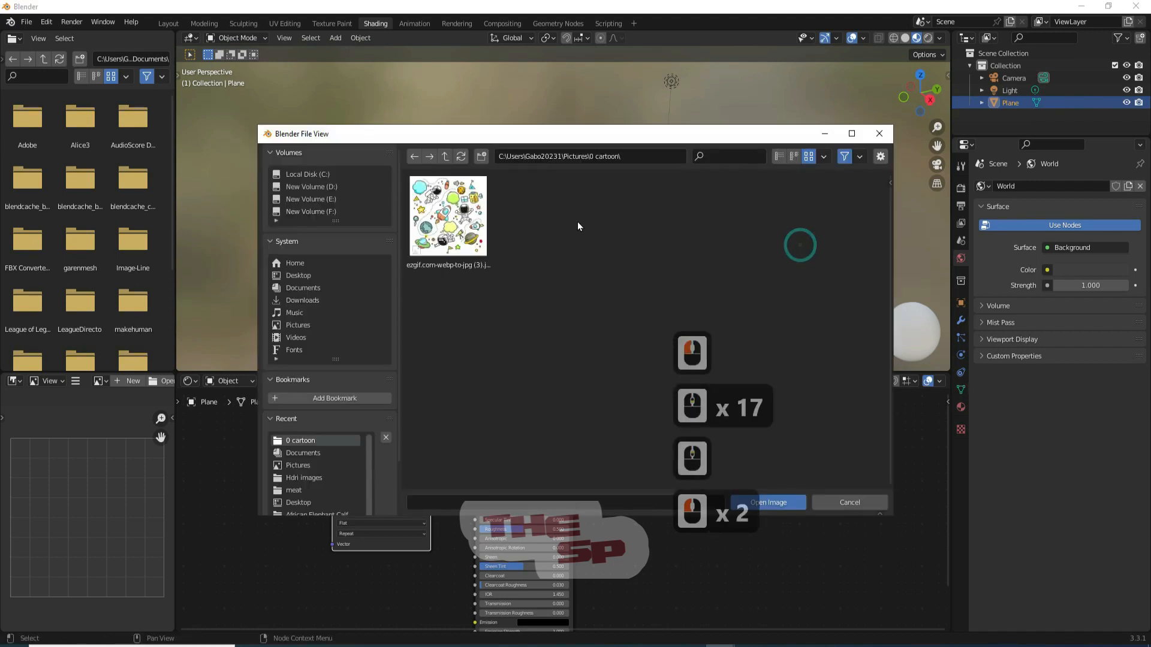
double_click(448, 216)
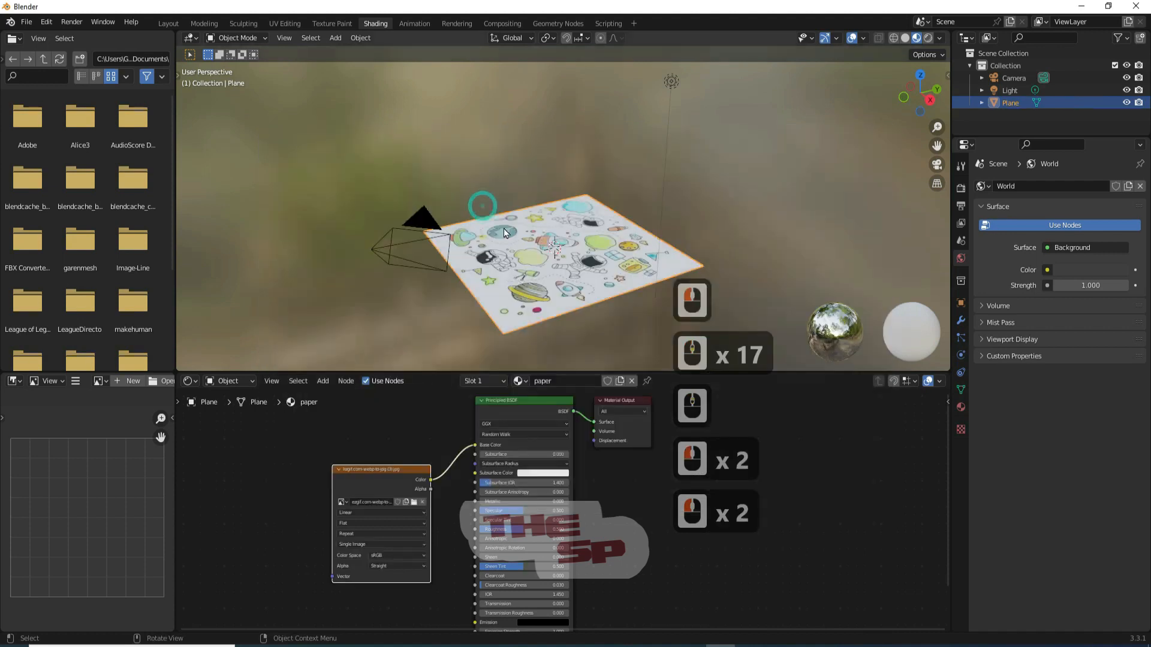
Add a Mapping node before the Image Texture node and connect its Vector output to the texture's Vector input.
click(228, 502)
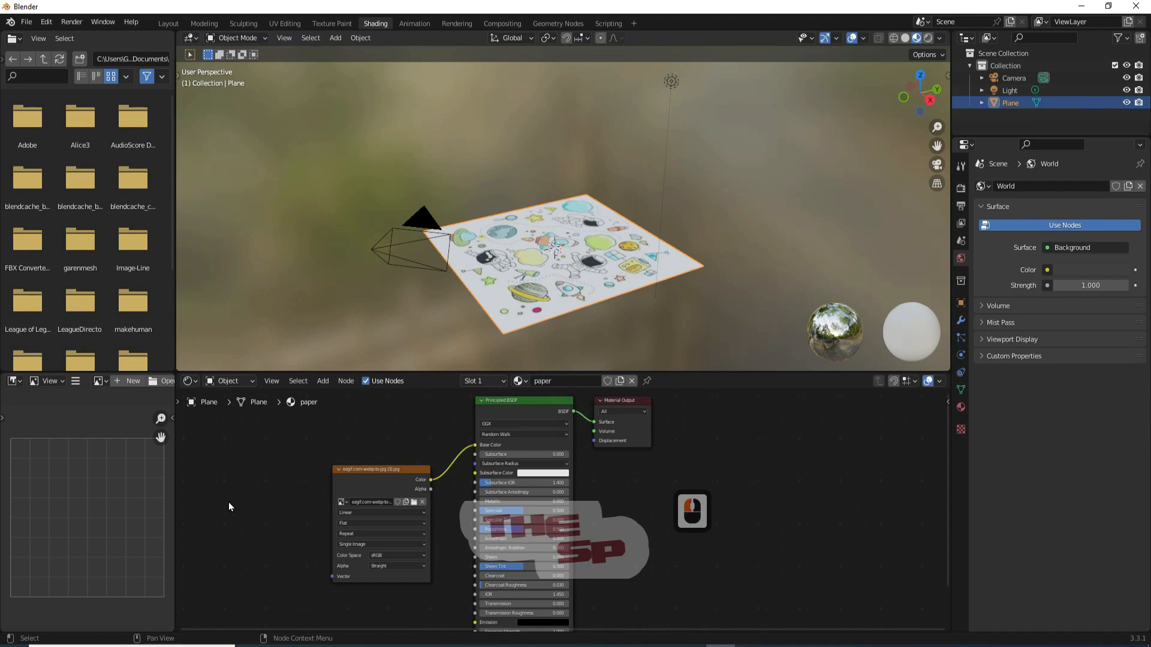
key(F3)
text(mappi)
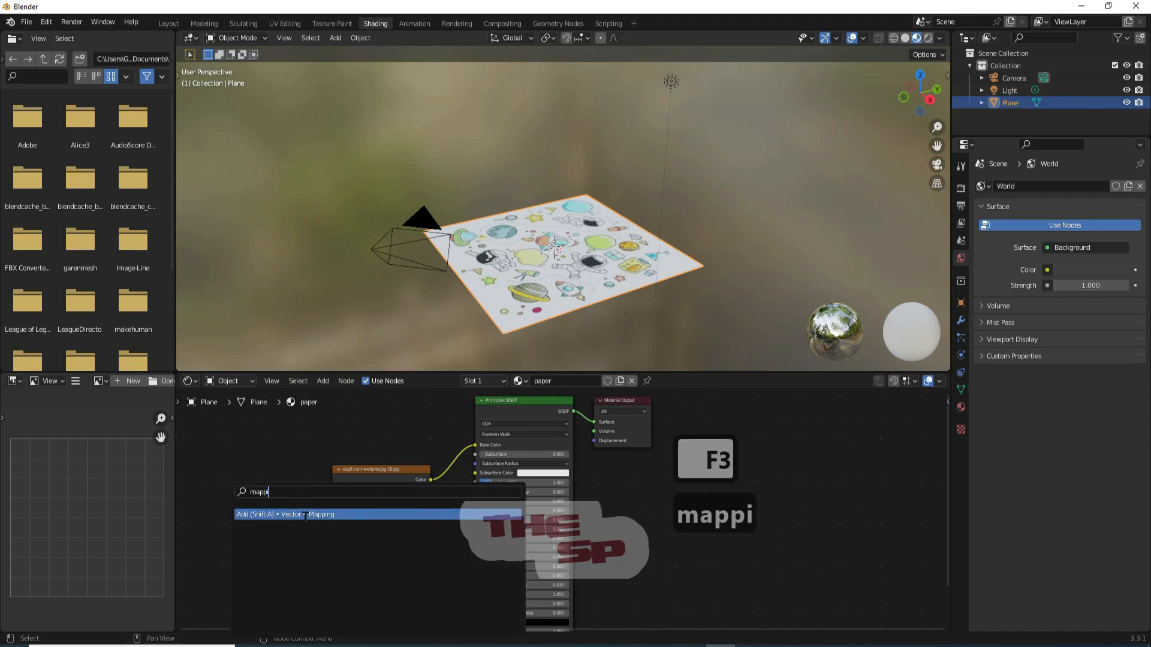
click(305, 516)
click(254, 494)
drag(276, 484, 333, 576)
Add a Texture Coordinate node and connect its UV output to the Mapping node's Vector input.
scroll(552, 475, down, 3)
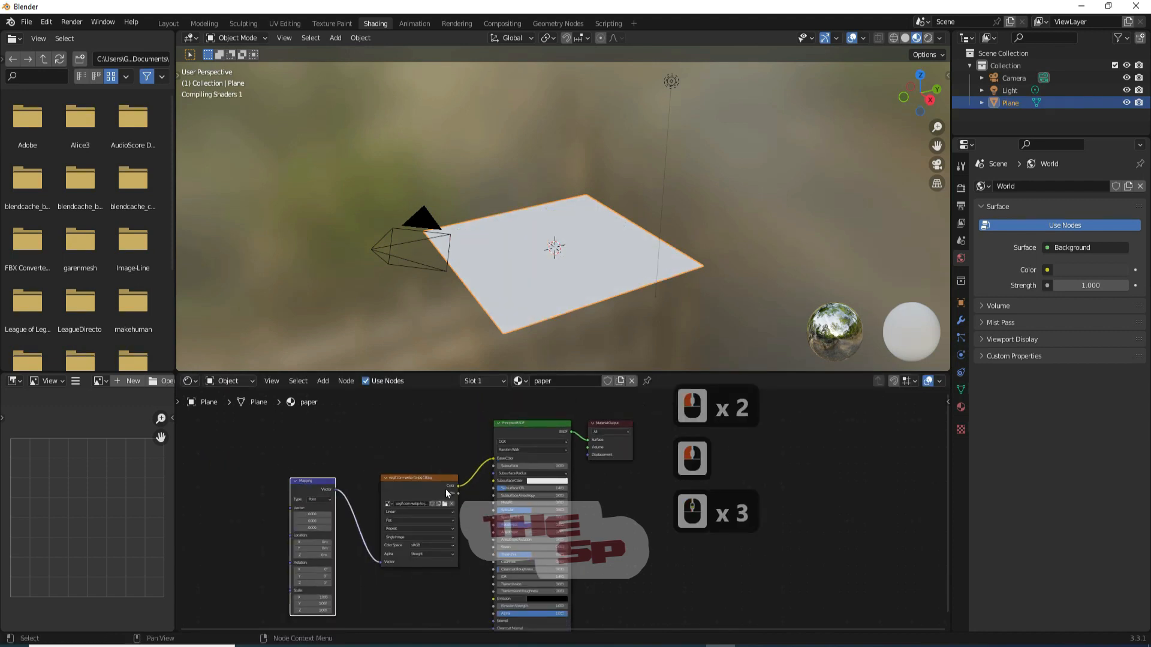
middle_drag(416, 423, 550, 410)
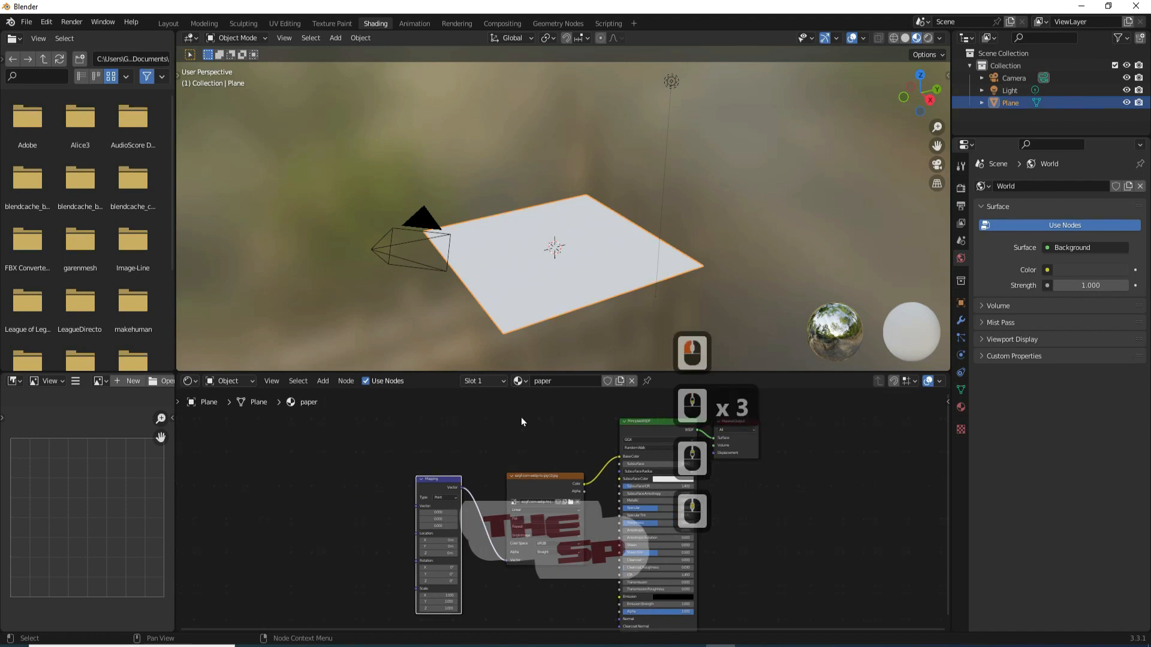
click(390, 429)
click(362, 473)
key(F3)
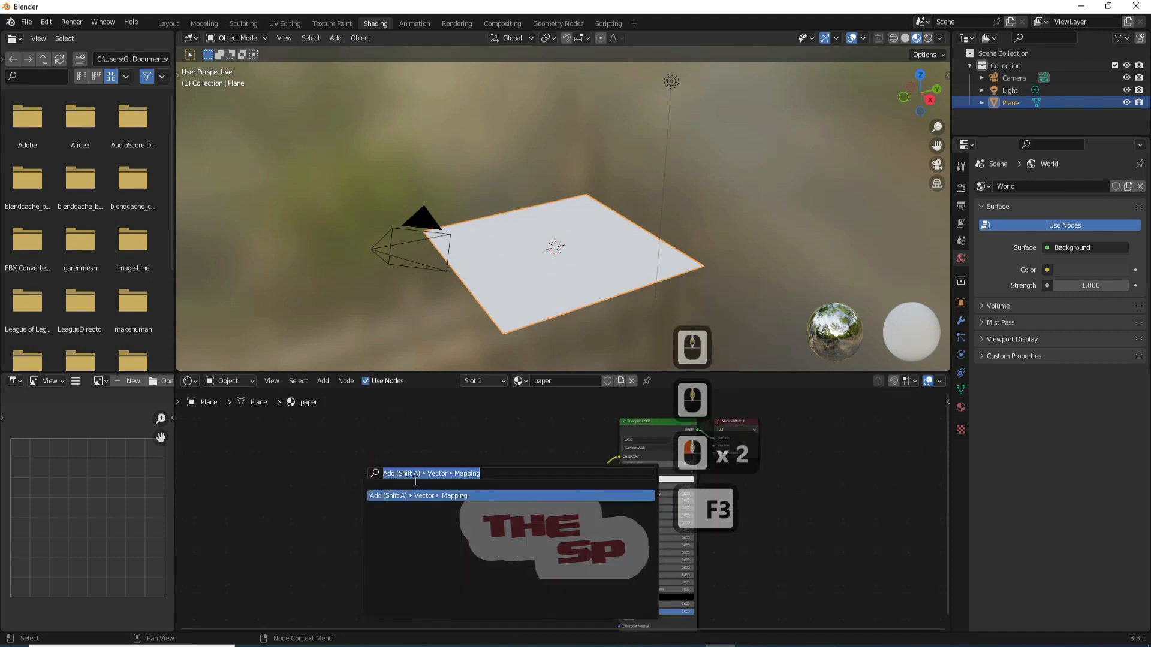
text(te)
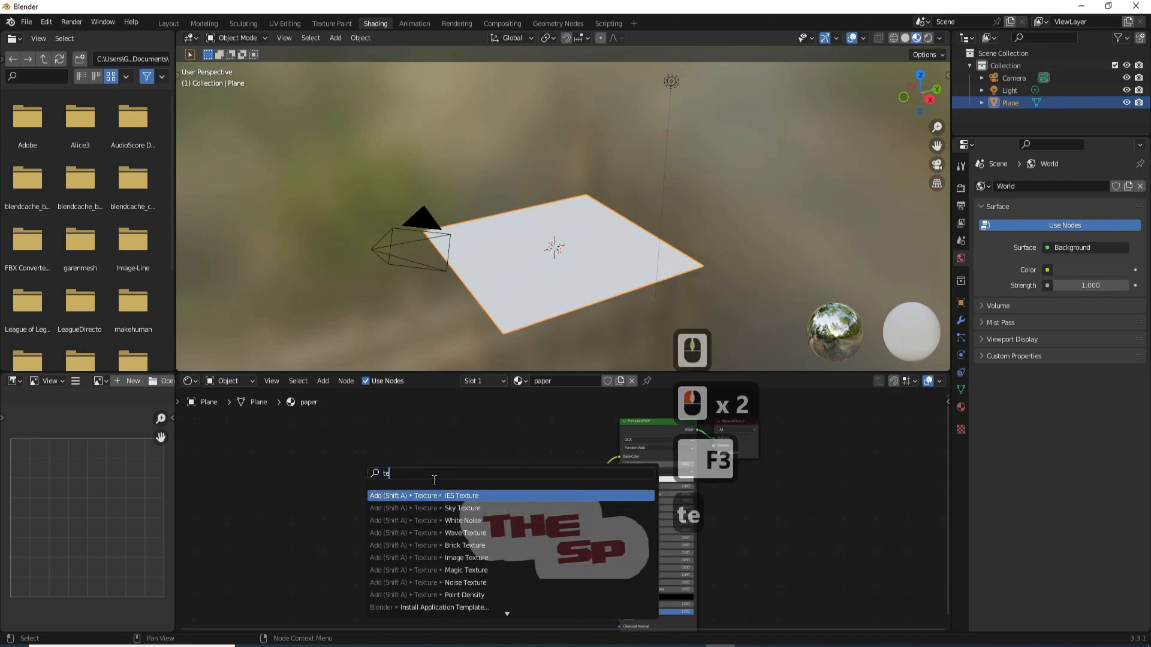
text(x coo)
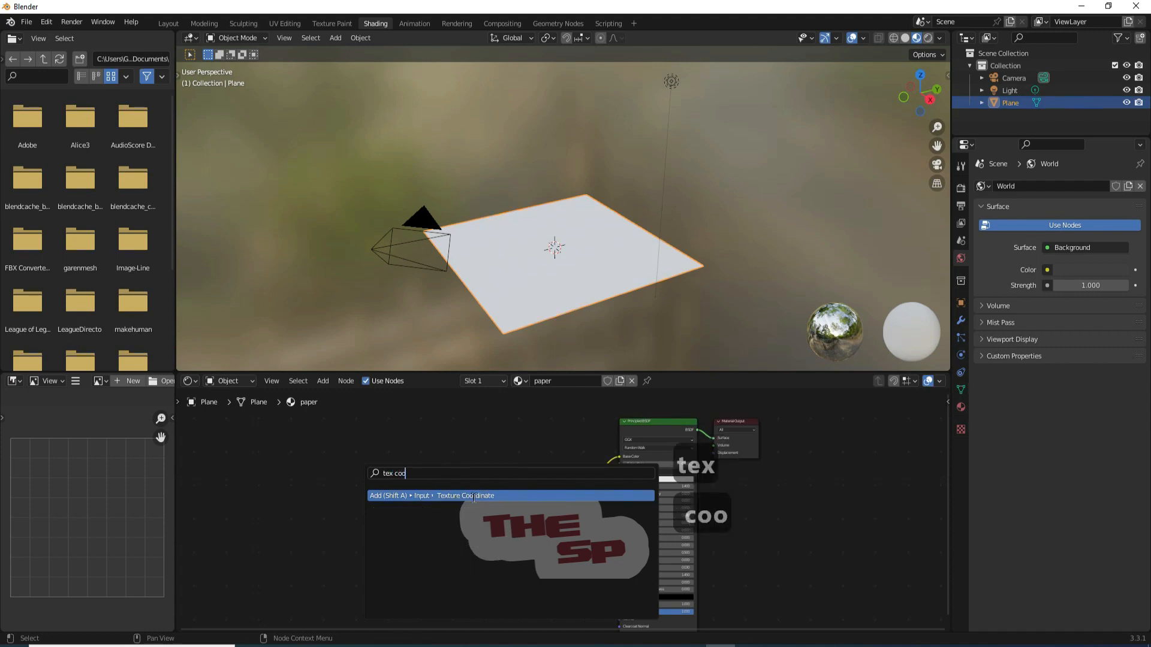
click(443, 496)
click(290, 480)
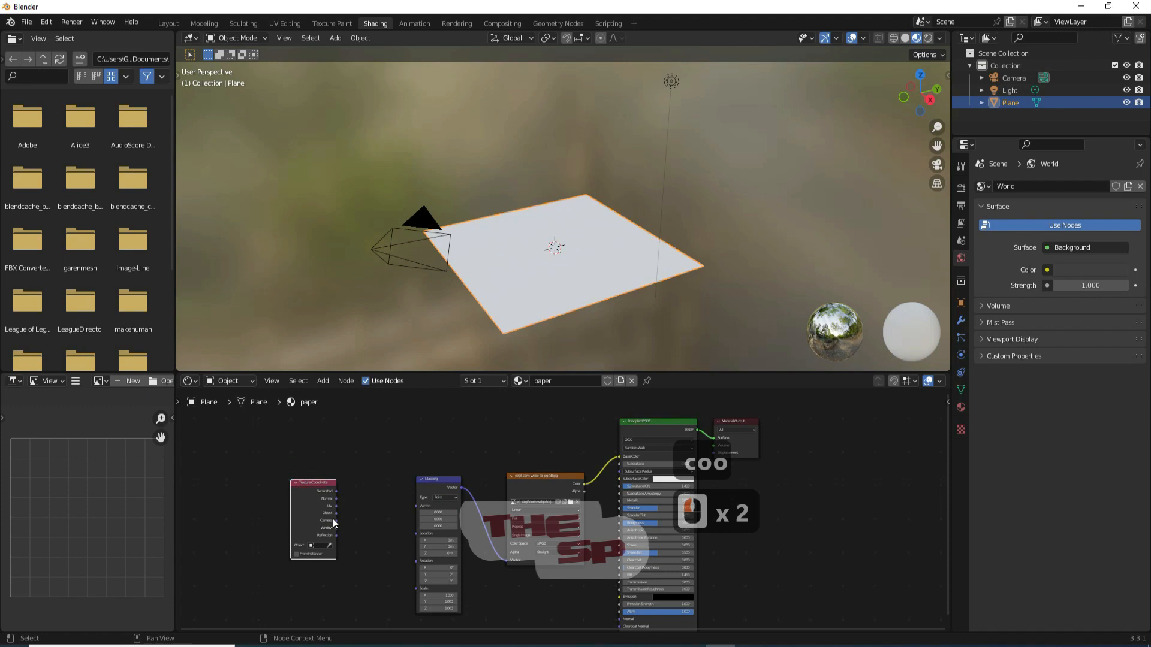
drag(335, 505, 416, 507)
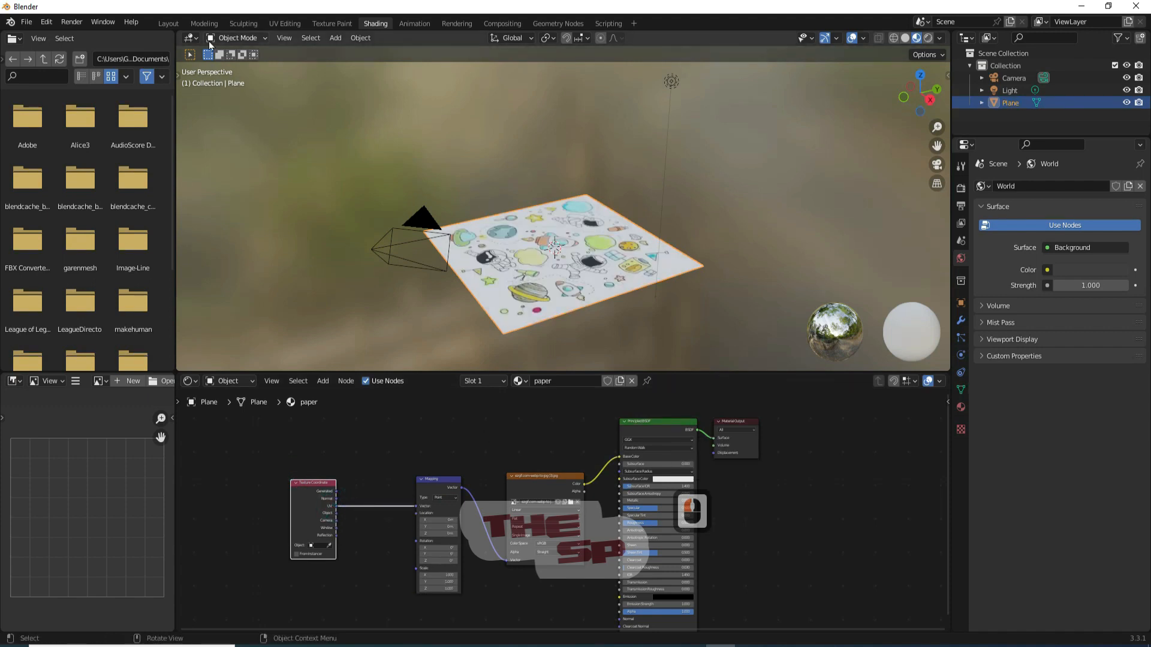
In the Layout workspace, add a UV sphere at the plane's centre and scale it up by about 4.34.
click(168, 24)
click(165, 38)
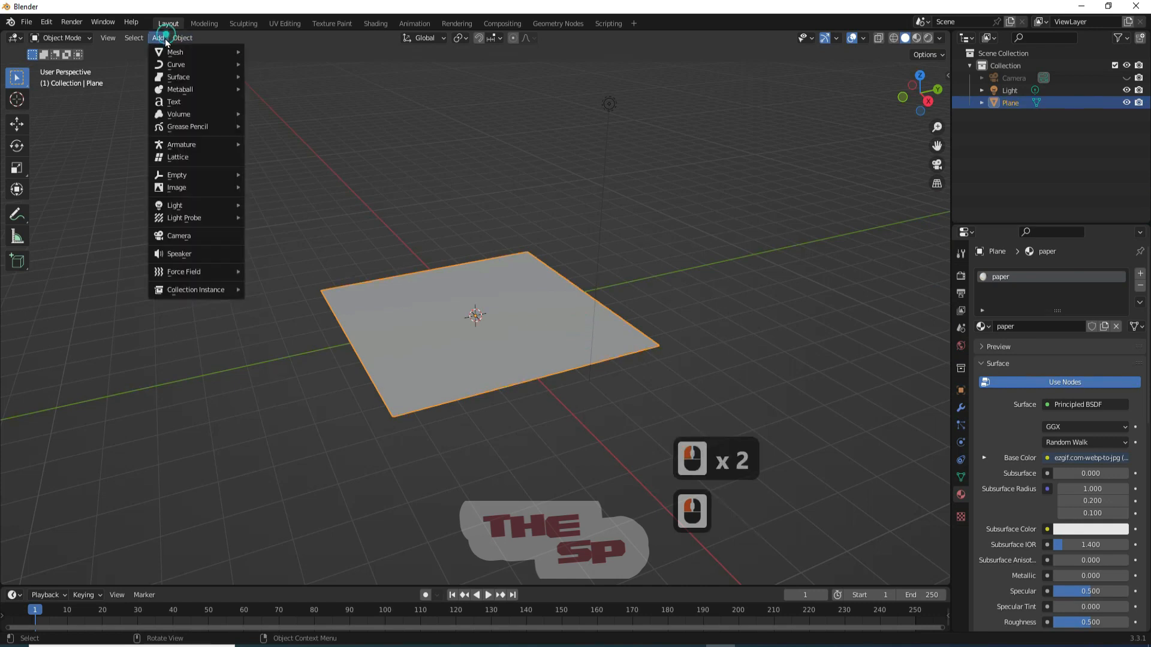
mouse_move(164, 54)
click(309, 90)
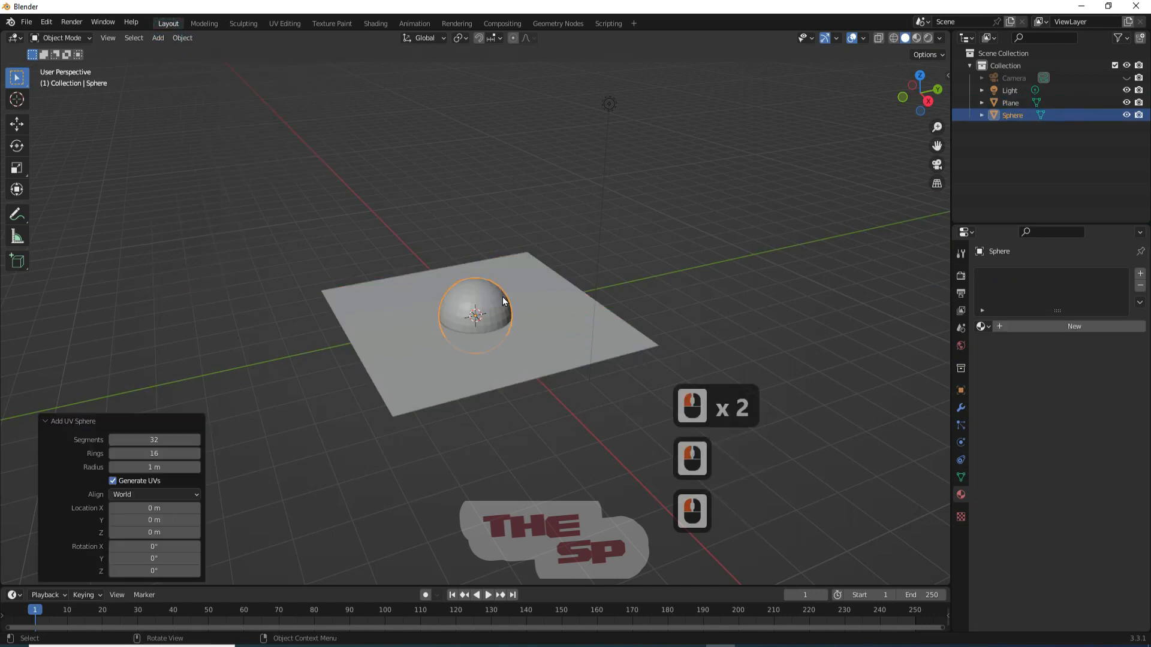
key(s)
click(578, 207)
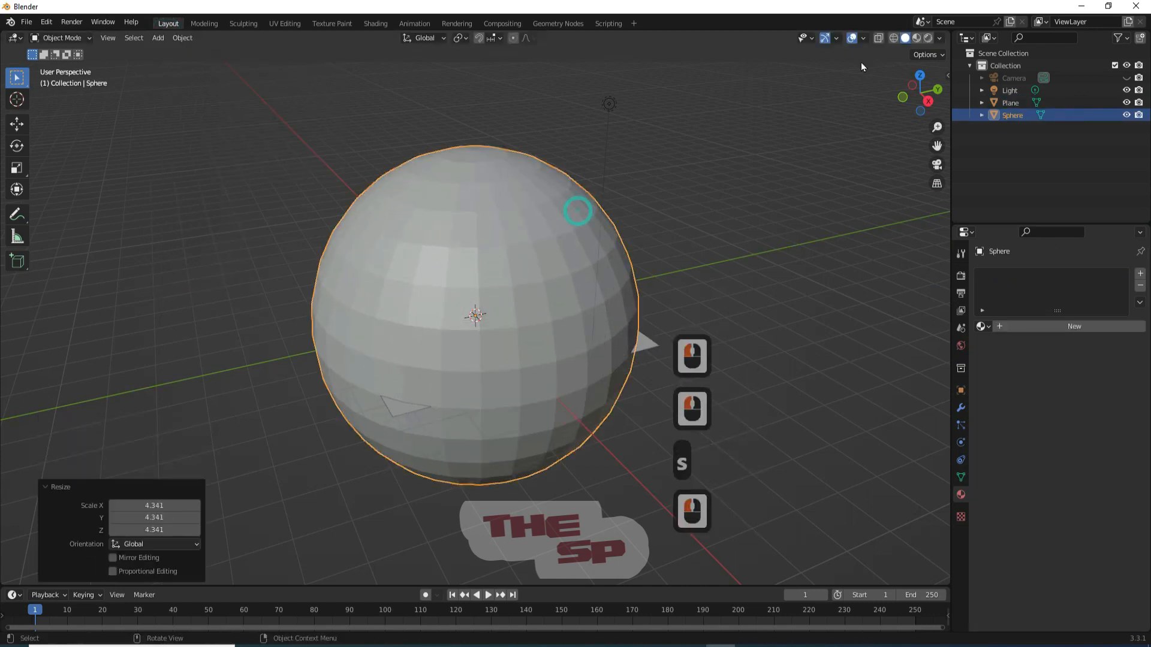
Switch the viewport to wireframe and enlarge the sphere to a scale of about 5.45 so it encloses the whole plane.
click(891, 39)
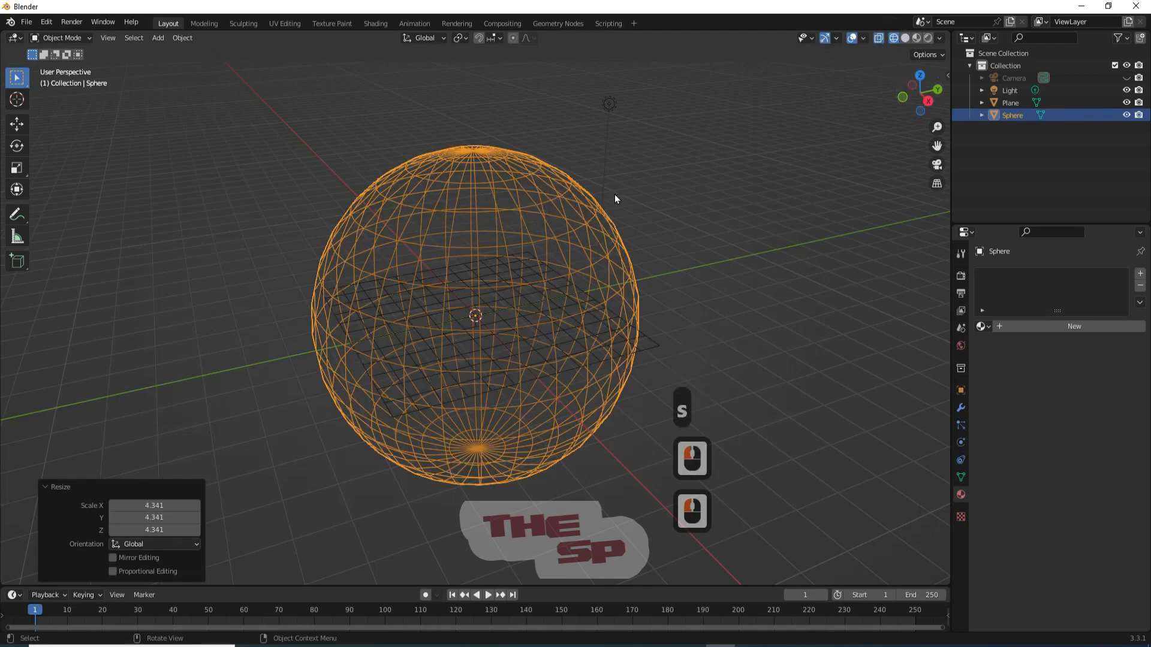
key(s)
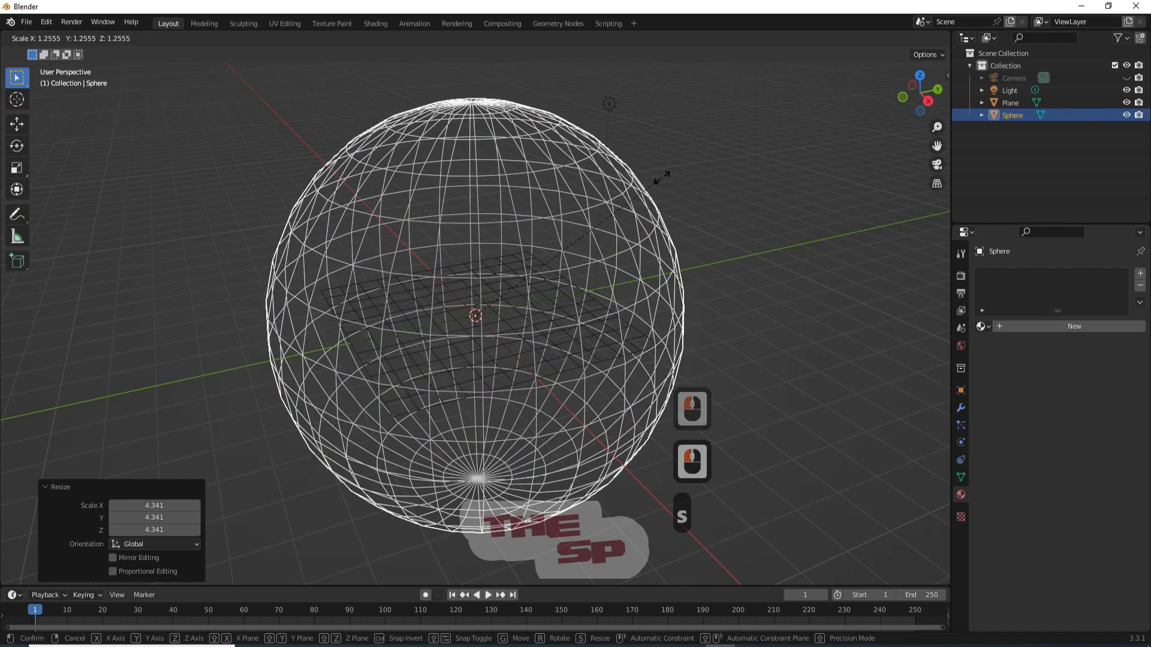
click(661, 179)
middle_drag(662, 178, 833, 365)
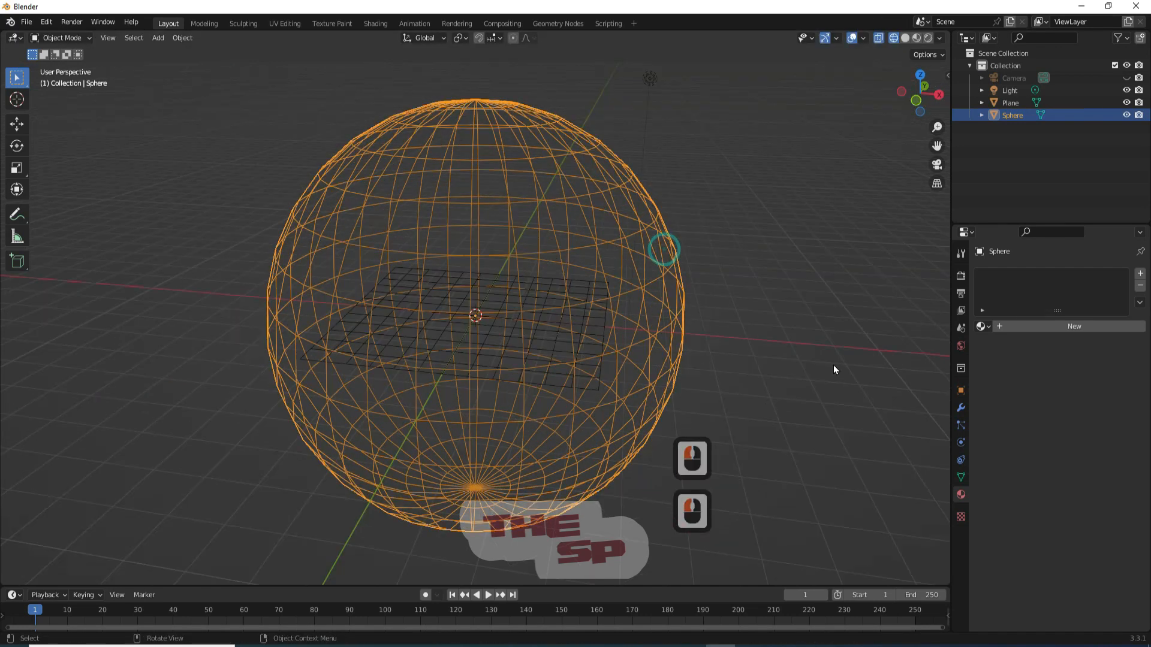
Add a Solidify modifier to the sphere with a thickness of 0.1 m.
click(962, 405)
click(1047, 273)
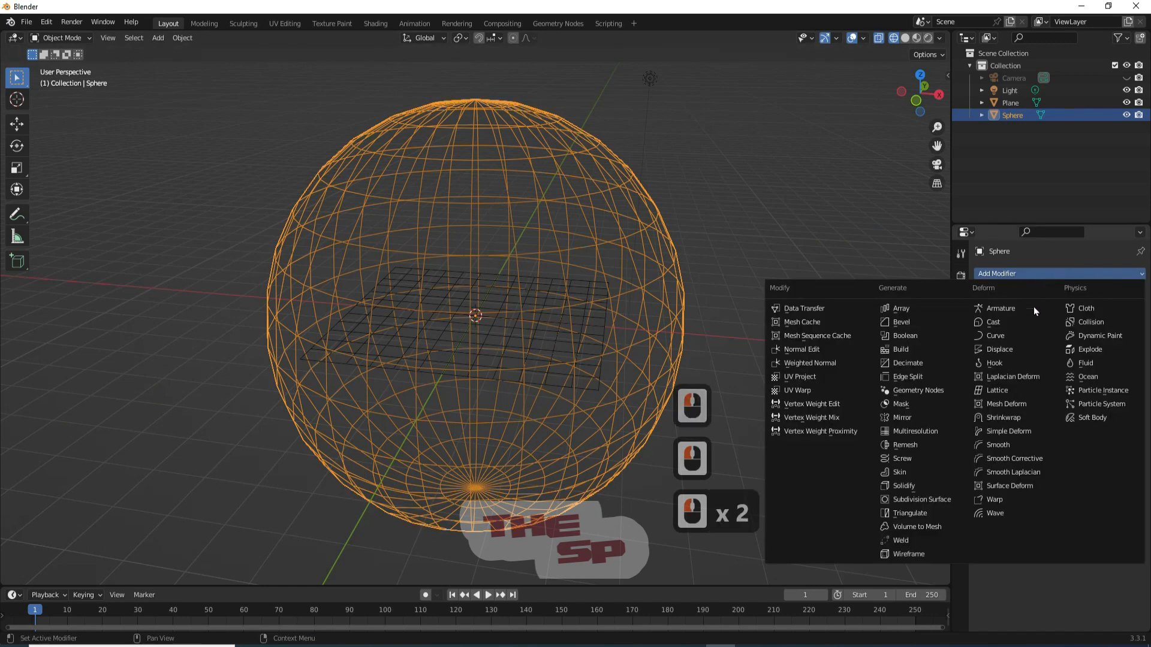
click(905, 484)
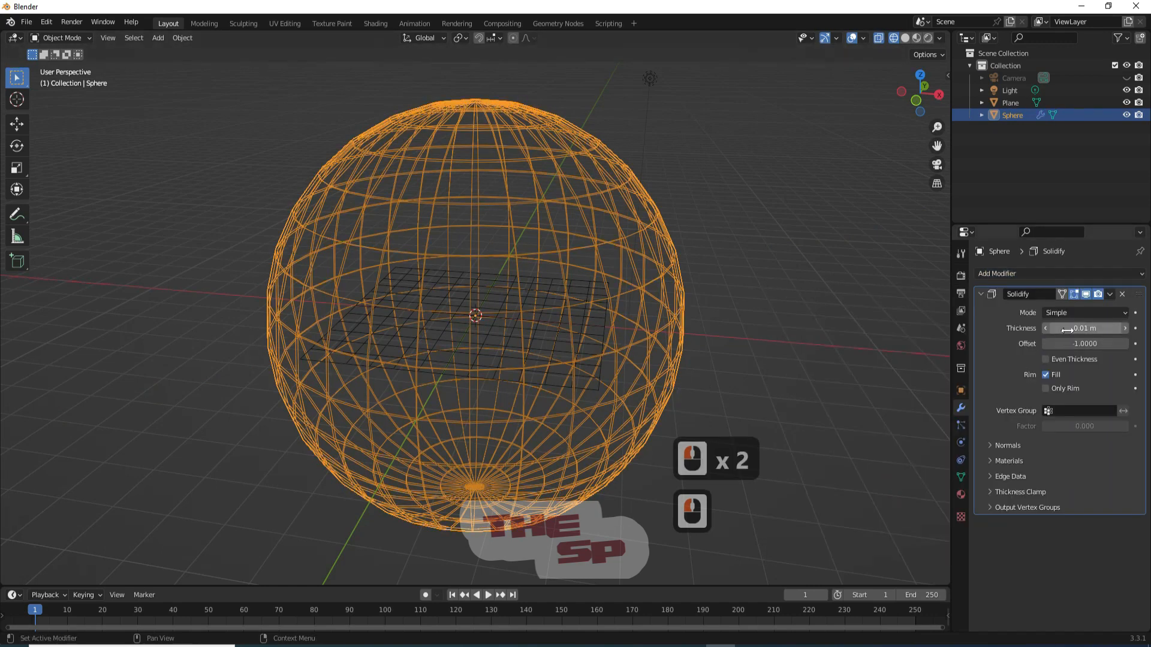
mouse_move(1073, 328)
mouse_down()
mouse_move(1120, 328)
mouse_move(1106, 328)
mouse_up()
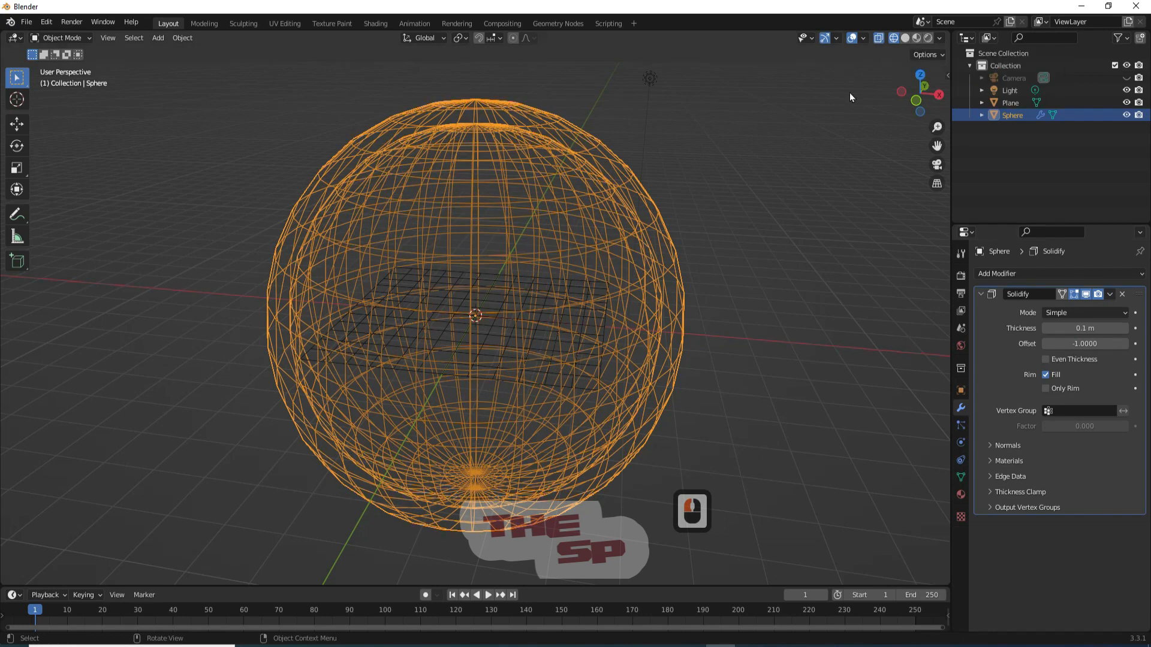
Return the viewport to solid shading and apply the sphere's Solidify modifier.
click(904, 39)
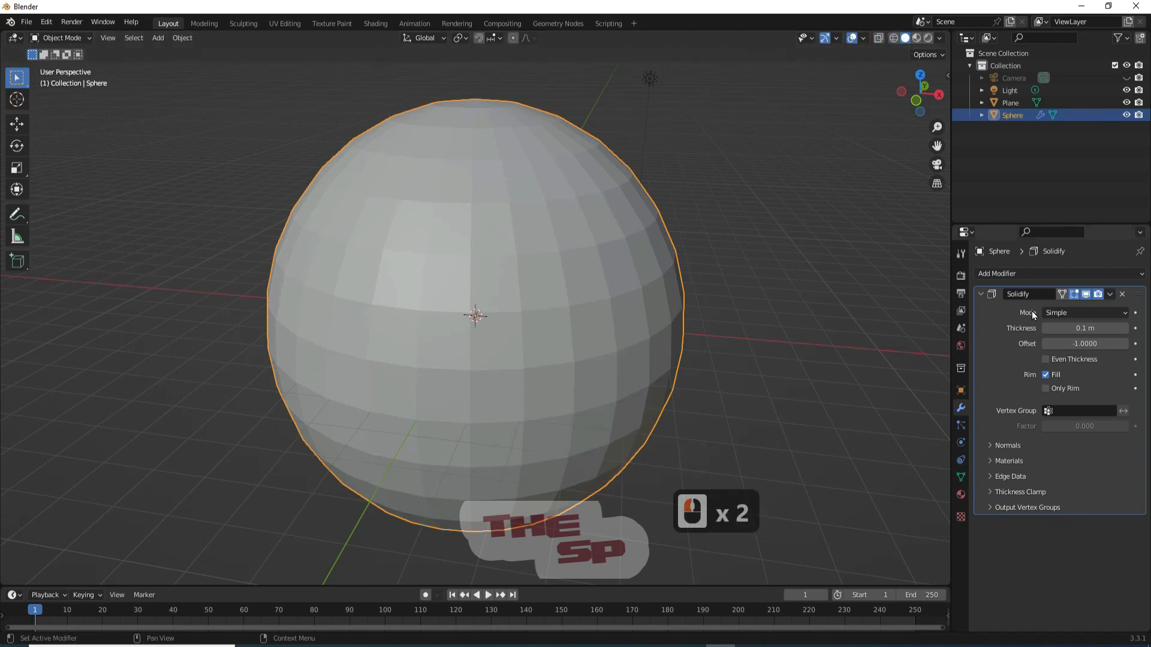
click(1110, 294)
click(1084, 308)
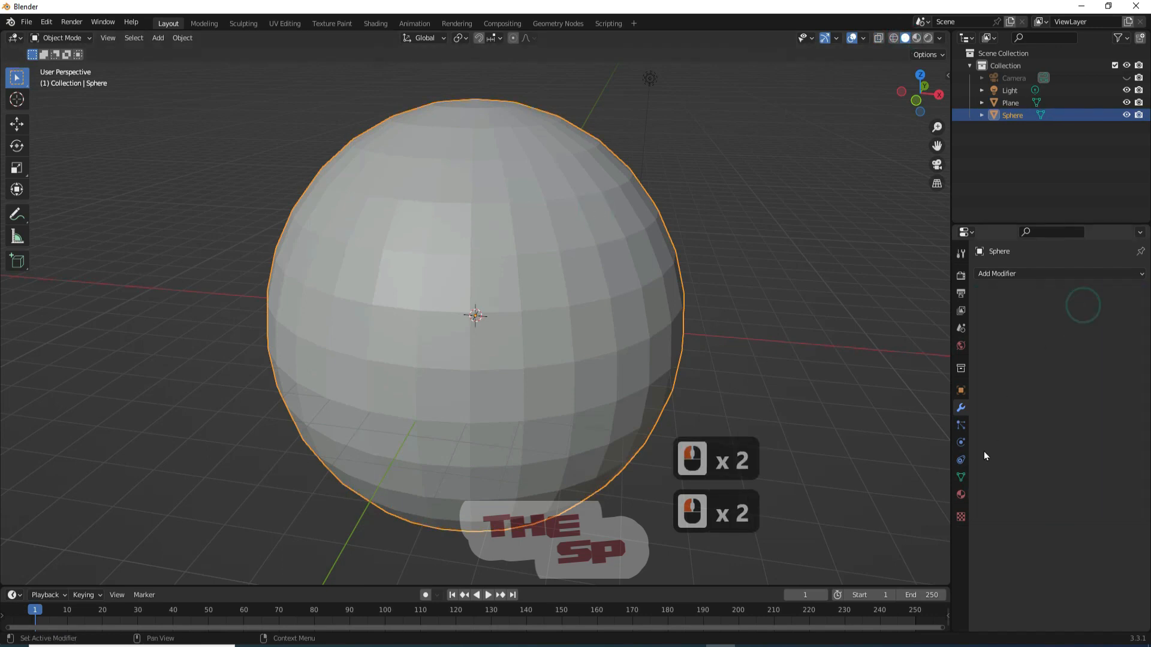
At frame 0, keyframe the sphere's location, rotation and scale on all three axes.
click(959, 391)
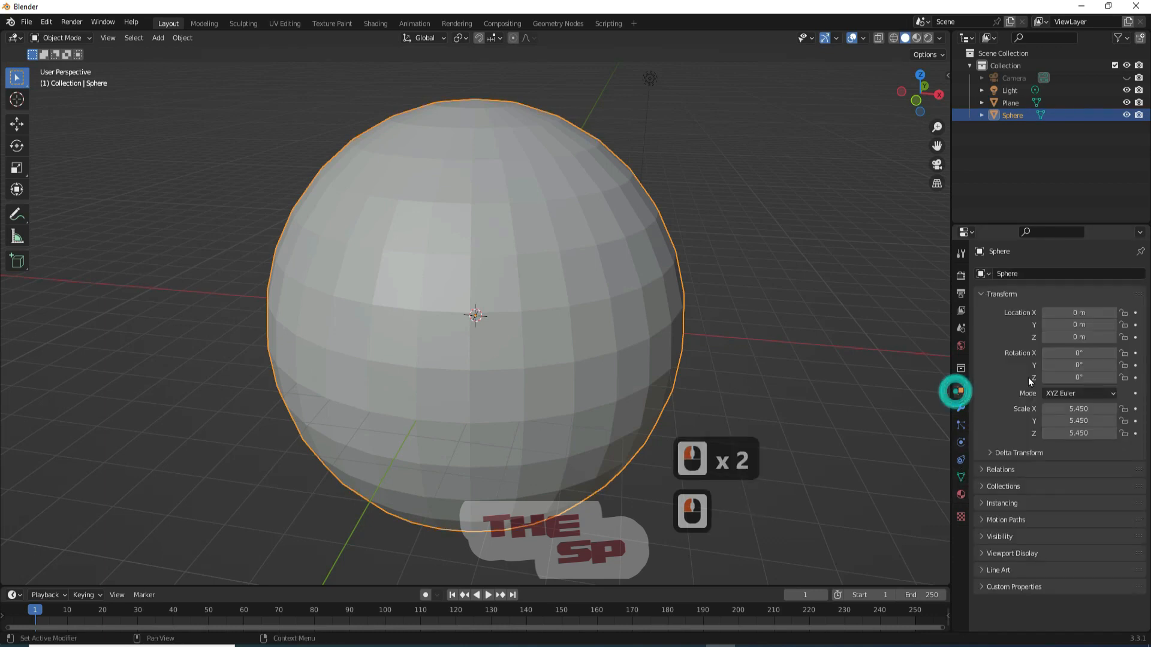
drag(45, 613, 32, 613)
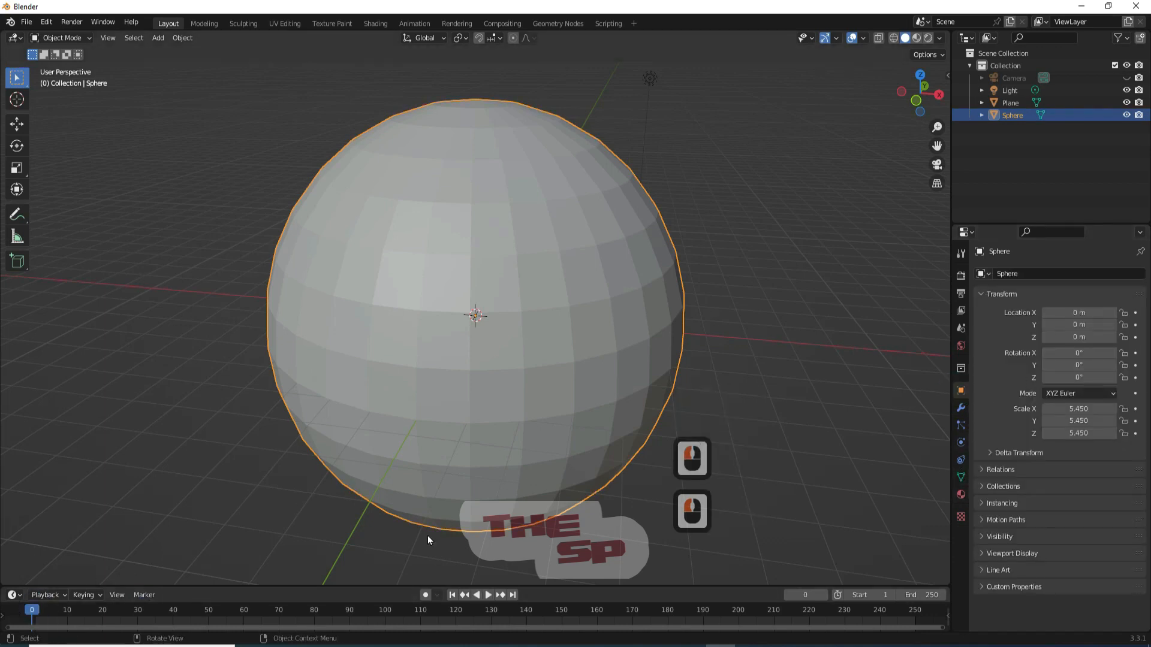
click(1135, 313)
click(1135, 324)
click(1135, 337)
click(1135, 353)
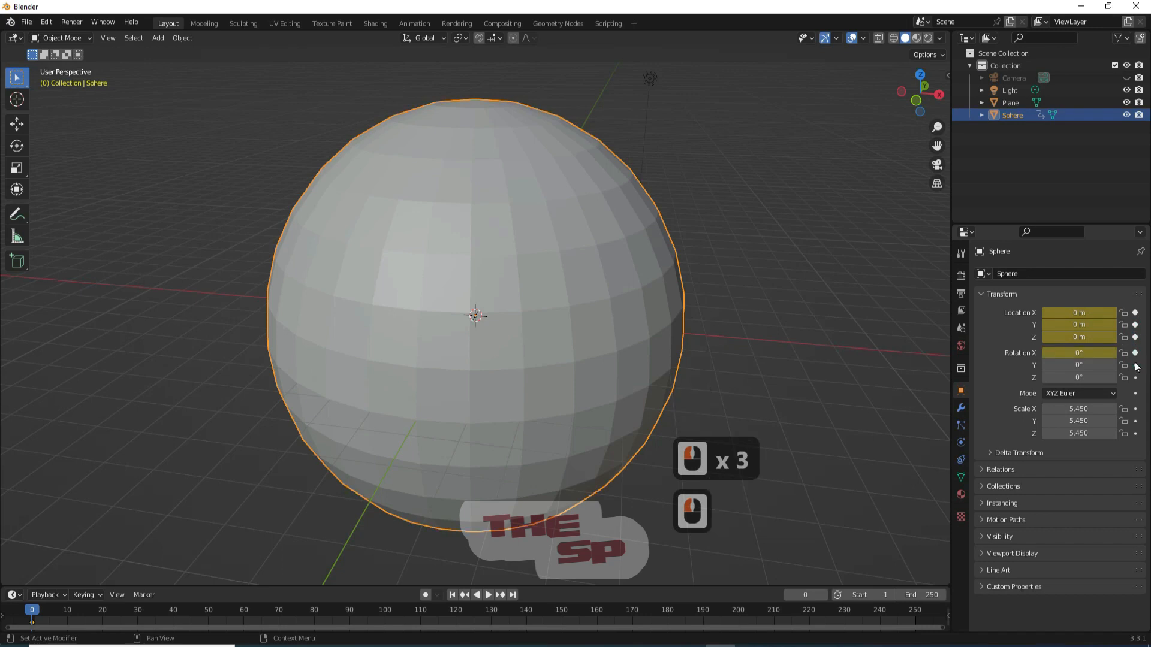
click(1135, 365)
click(1135, 377)
click(1135, 409)
click(1135, 420)
click(1135, 433)
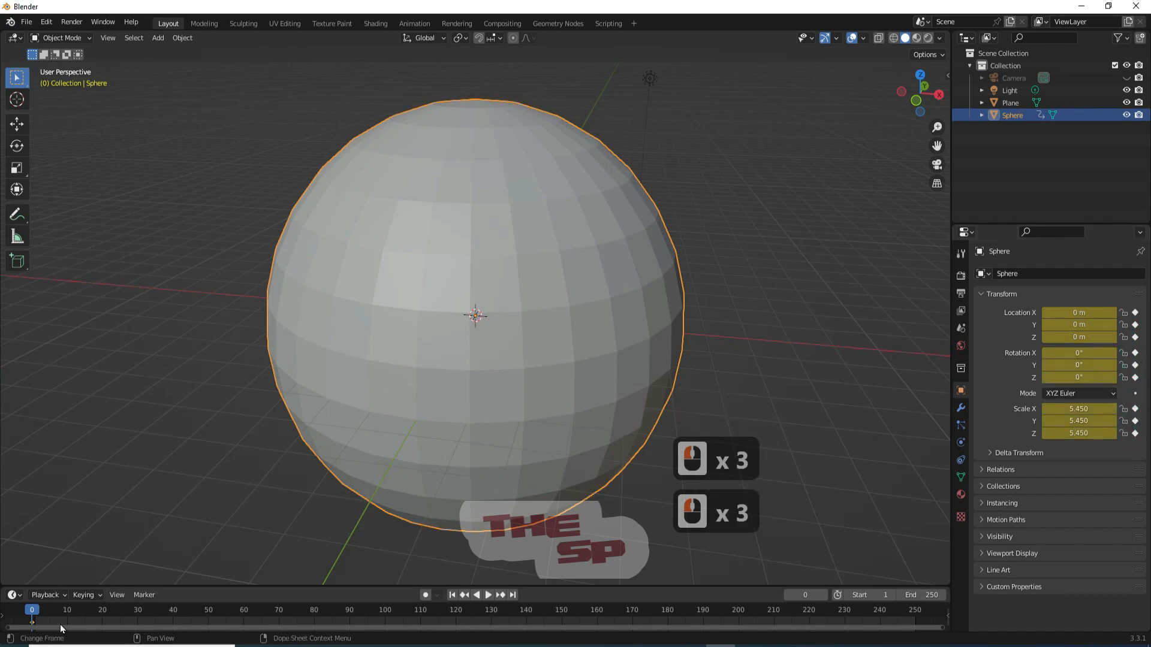
At frame 50, shrink the sphere uniformly around the plane's centre to a scale of about 0.524.
click(207, 612)
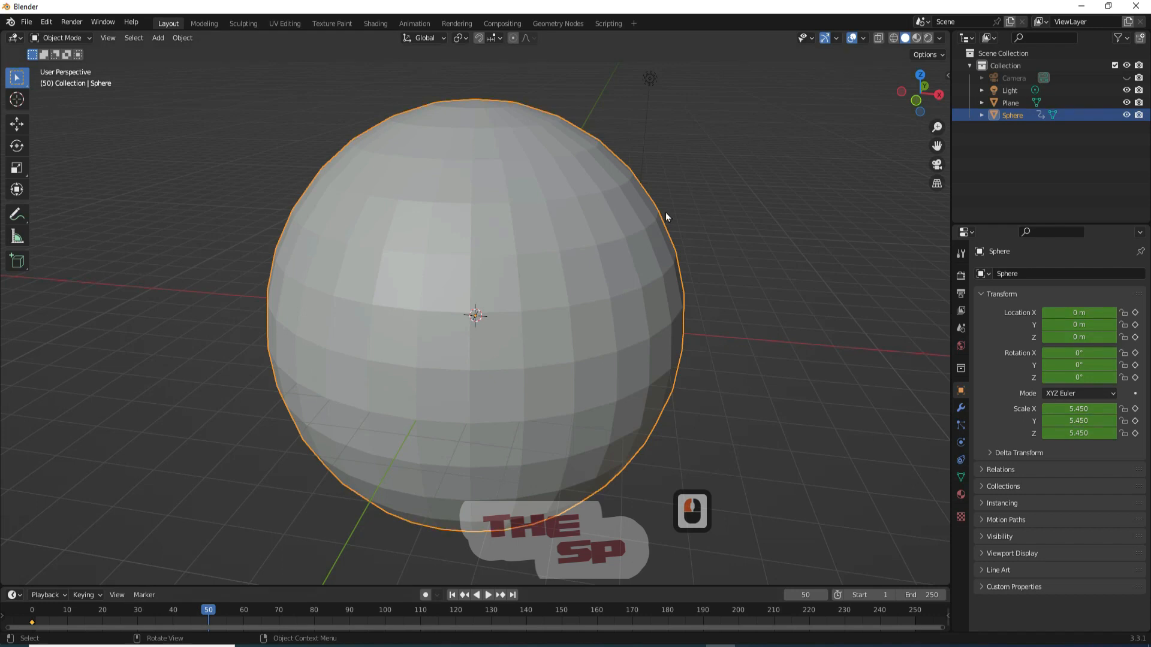
key(s)
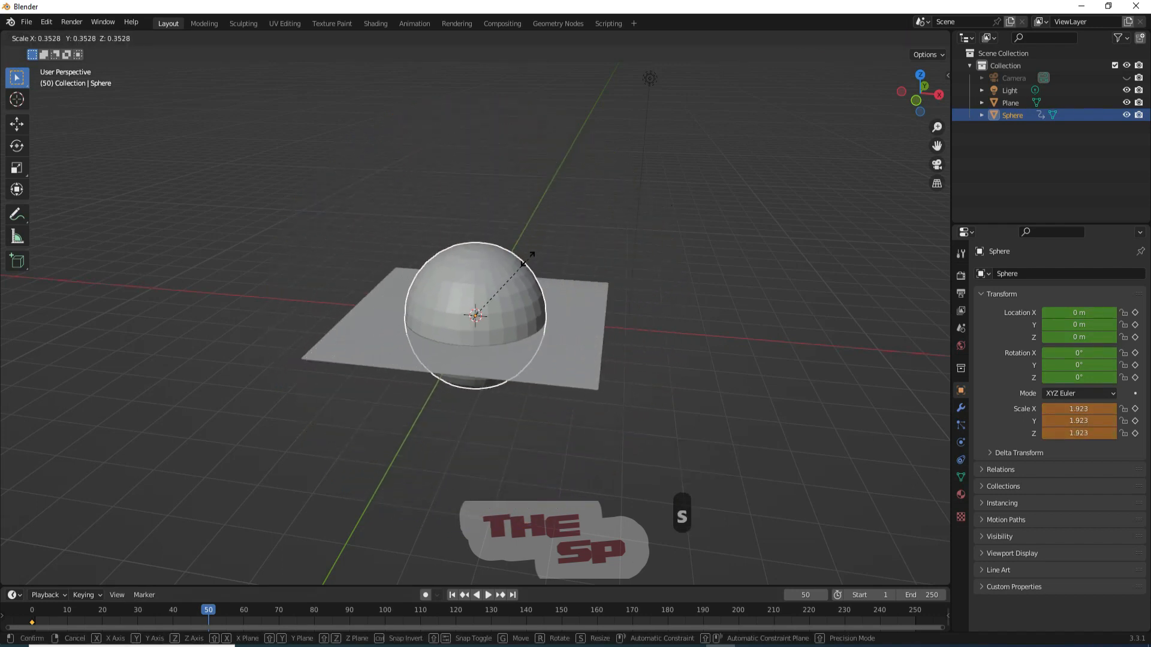
click(481, 297)
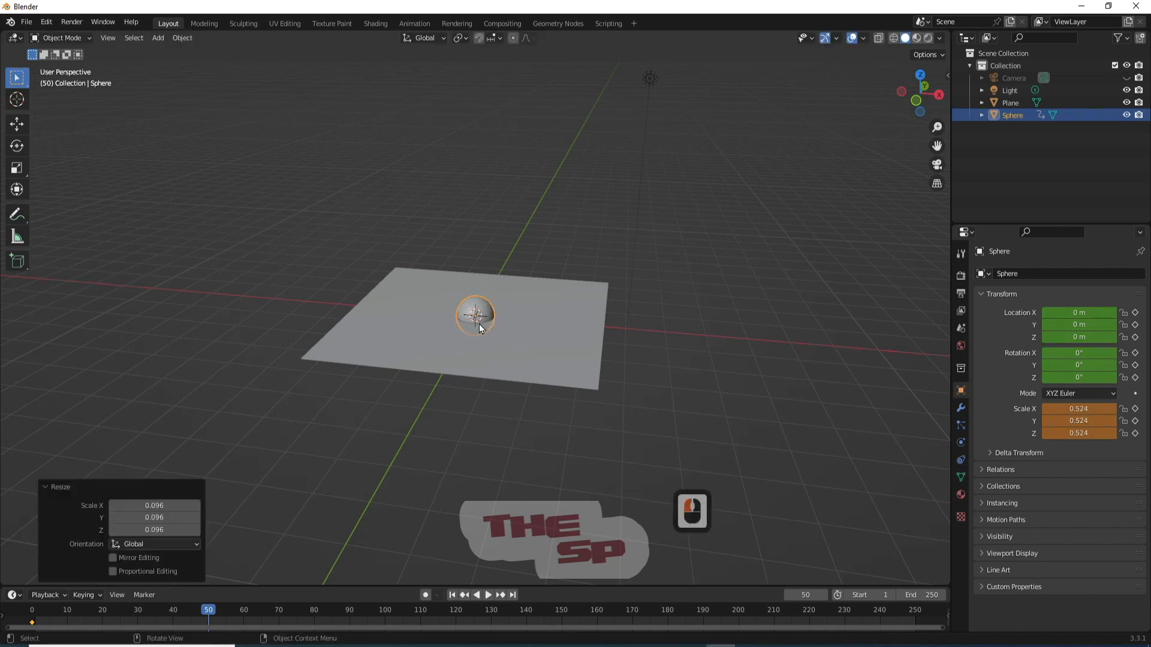
scroll(481, 297, up, 2)
click(915, 100)
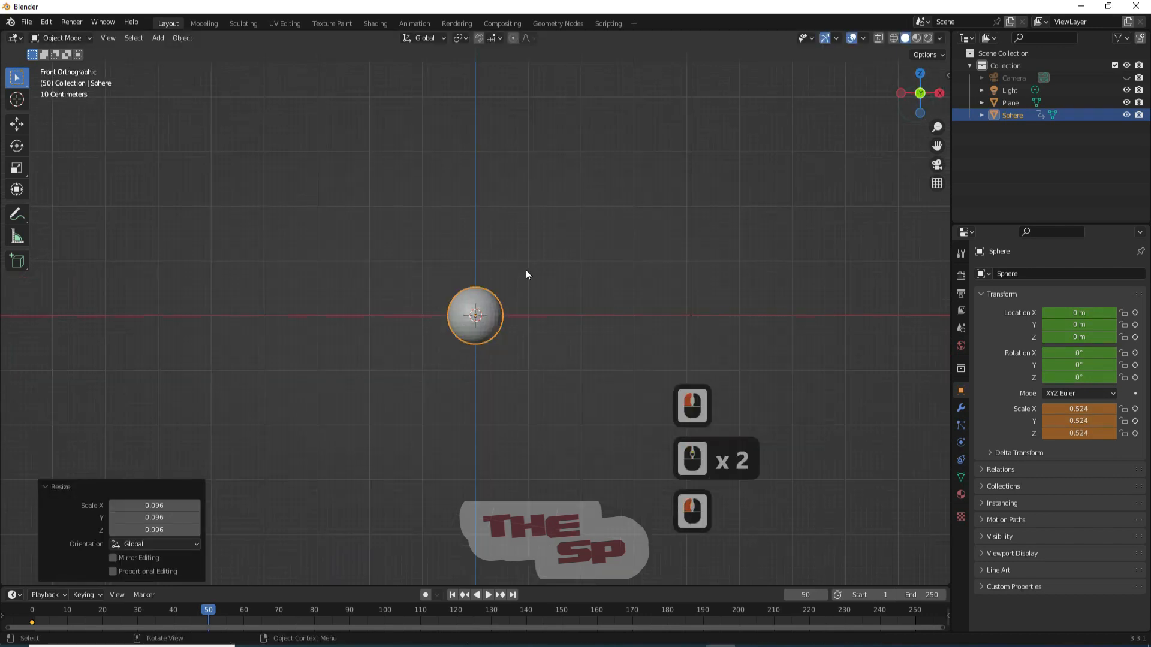
drag(929, 105, 875, 156)
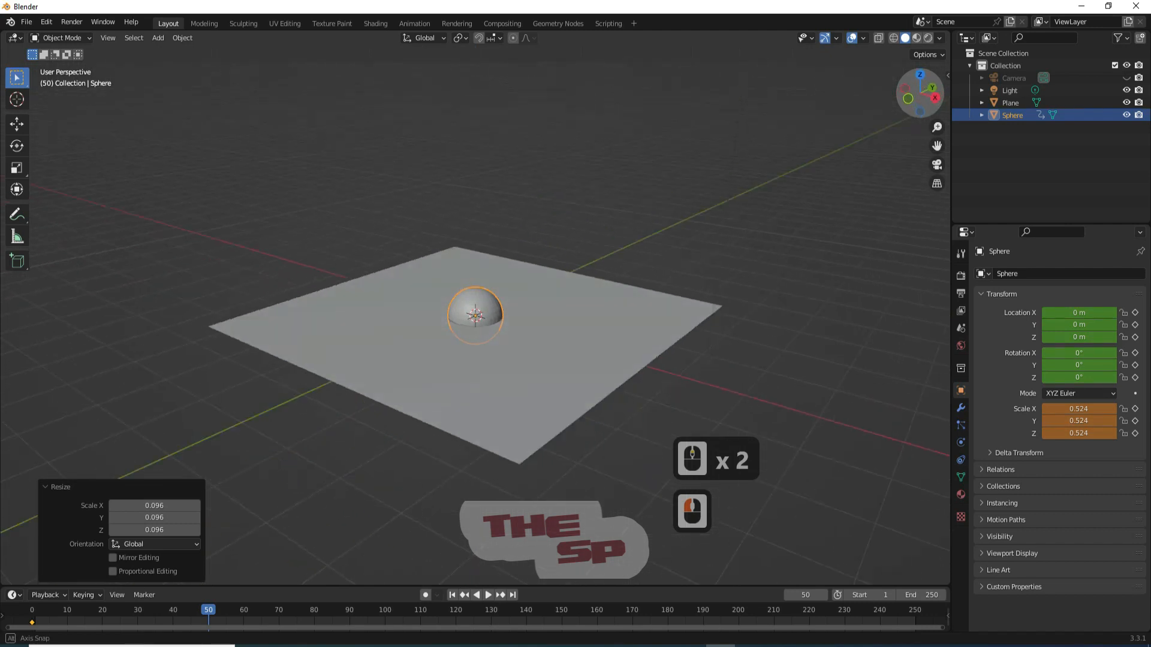
Keyframe the shrunken sphere's location, rotation and scale on all axes at frame 50.
click(1134, 313)
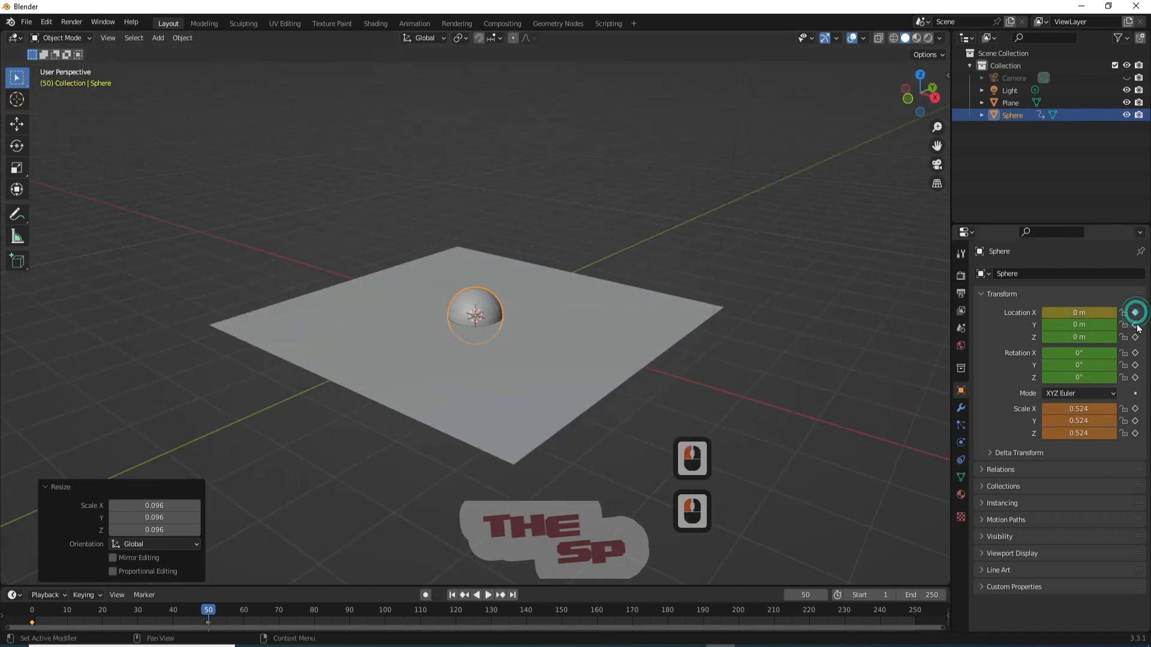
click(1135, 325)
click(1134, 337)
click(1134, 353)
click(1135, 365)
click(1134, 378)
click(1135, 409)
click(1135, 421)
click(1134, 432)
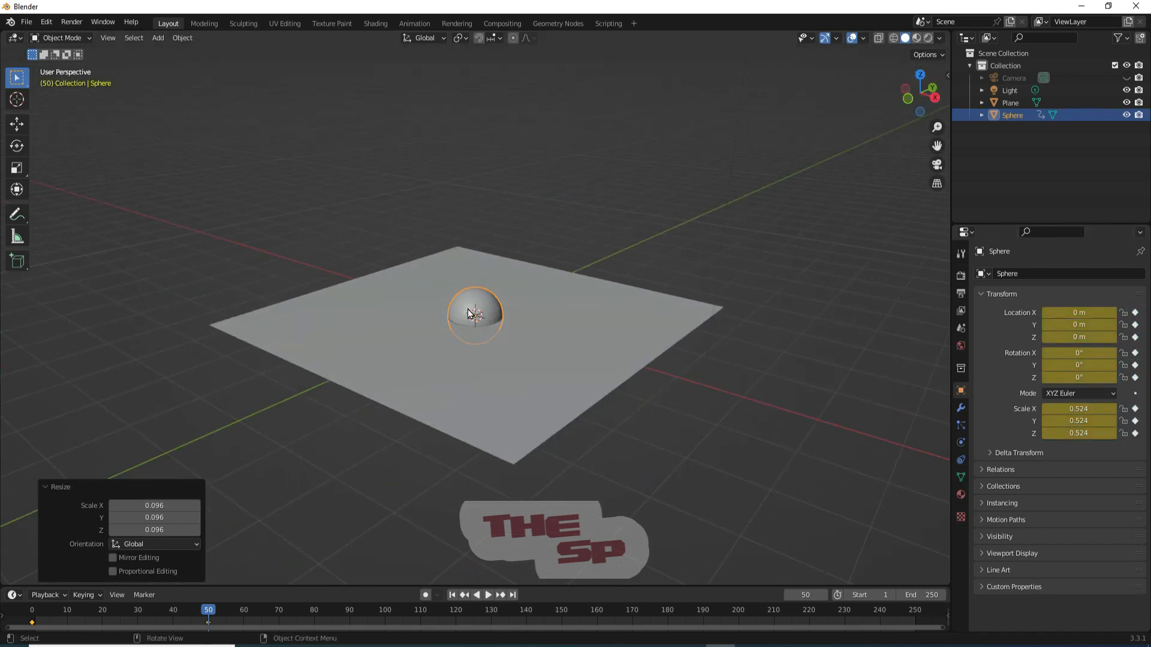
Return to frame 0 and add Collision physics to the sphere.
click(452, 595)
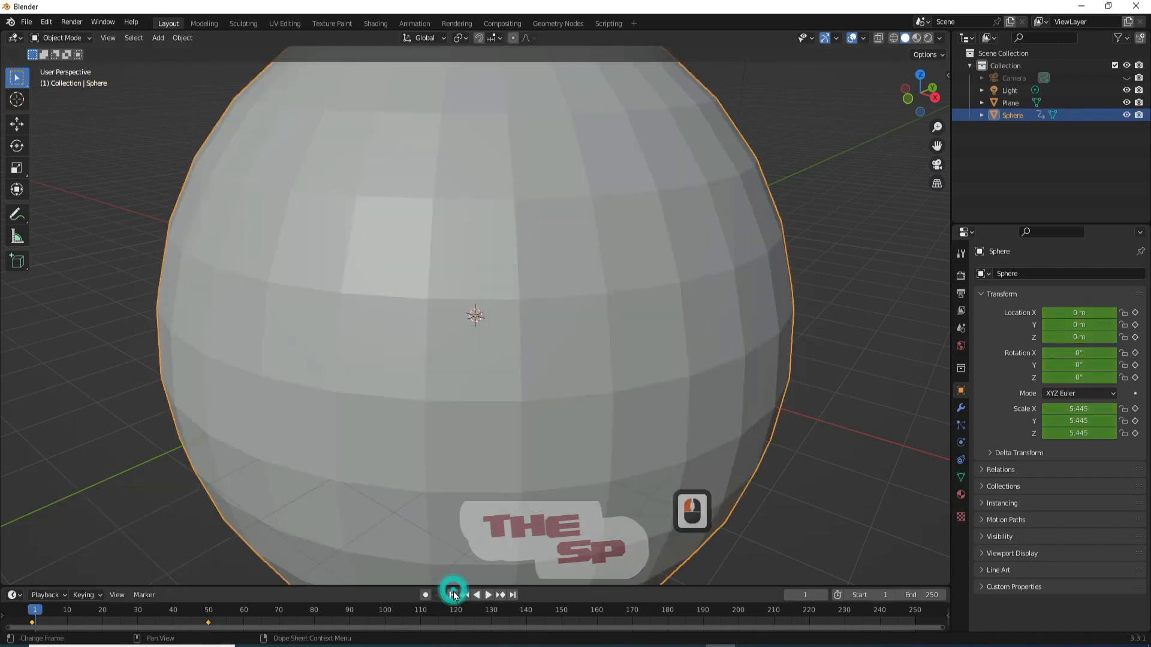
click(32, 610)
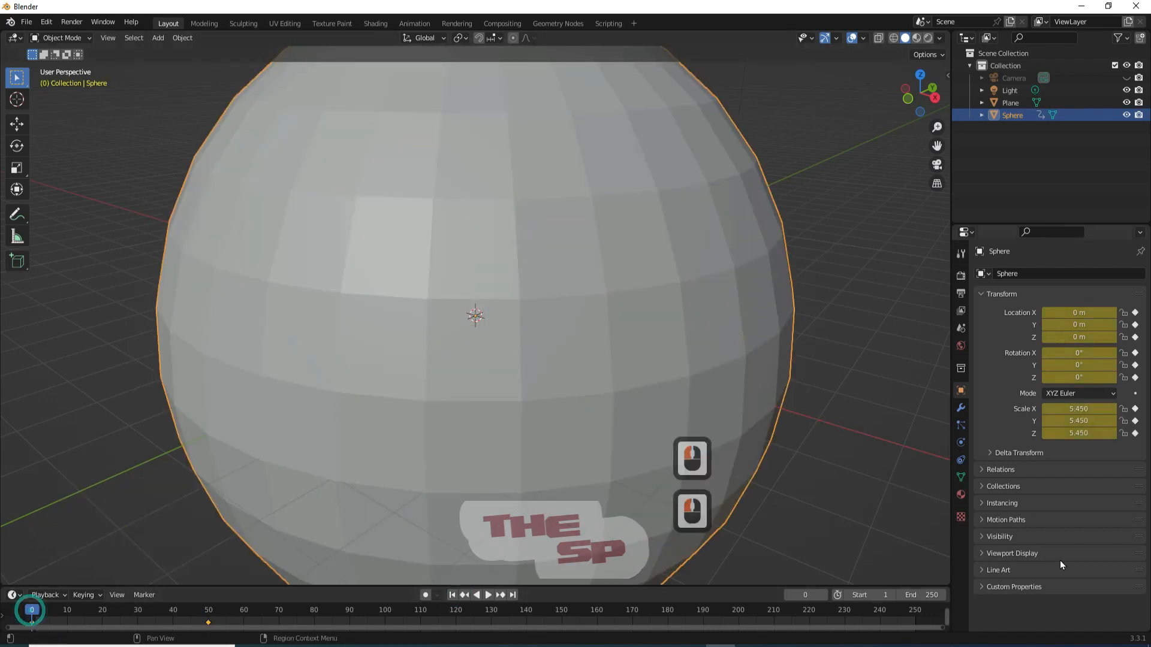
click(960, 442)
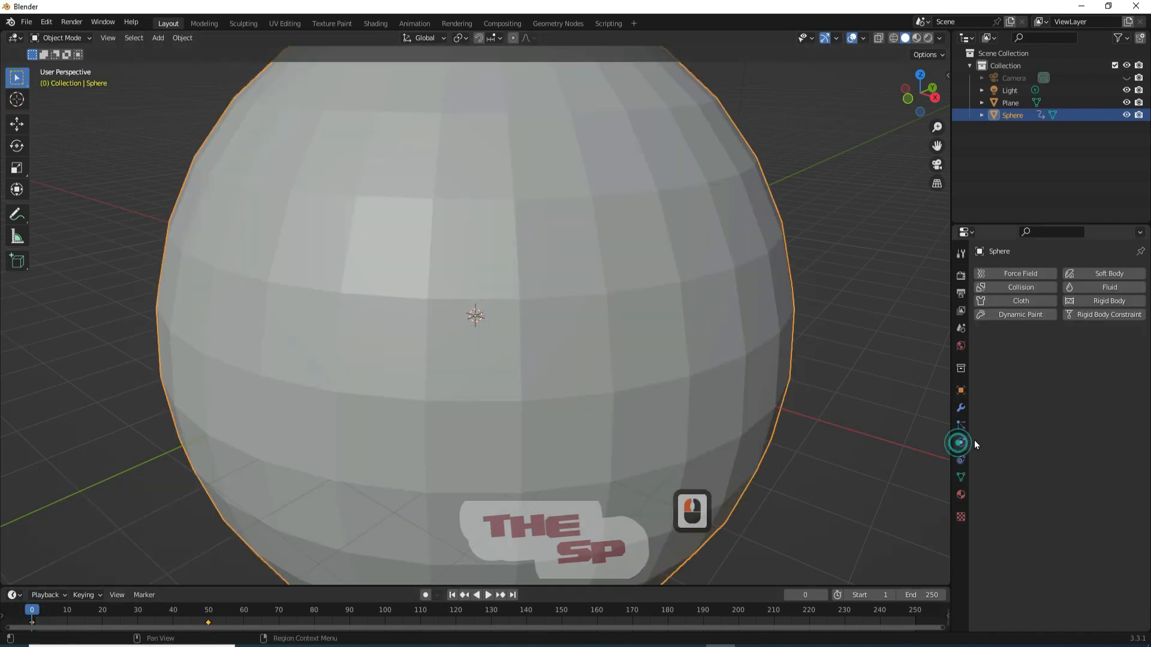
click(1021, 290)
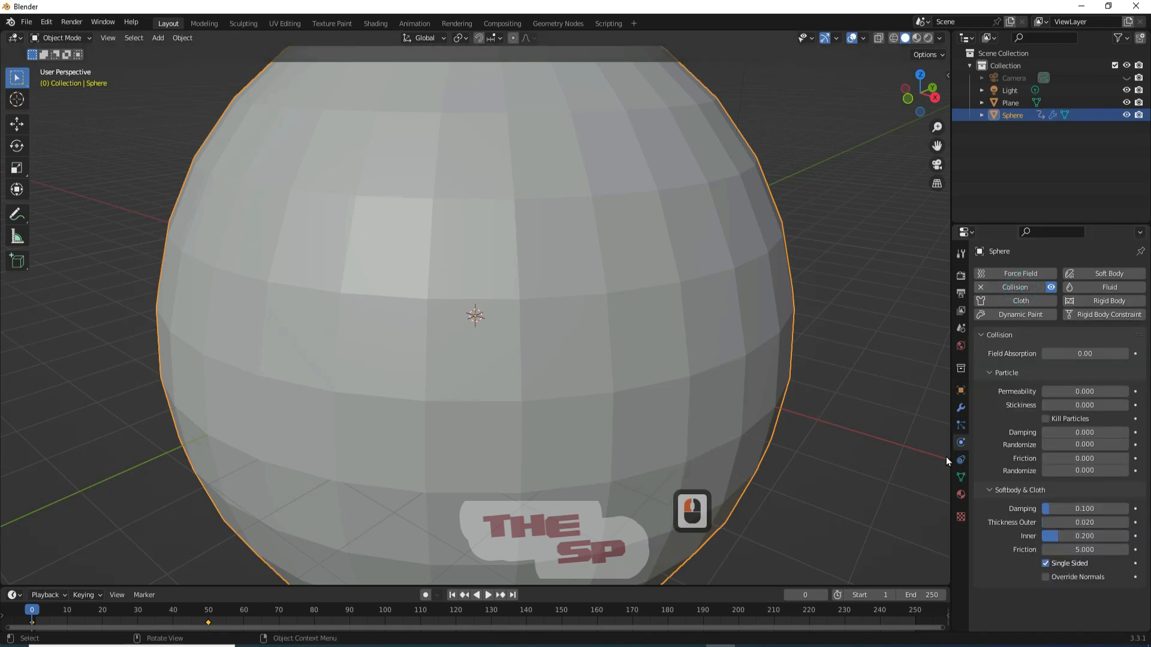
Hide the sphere in the viewport and add Cloth physics to the plane.
click(1126, 114)
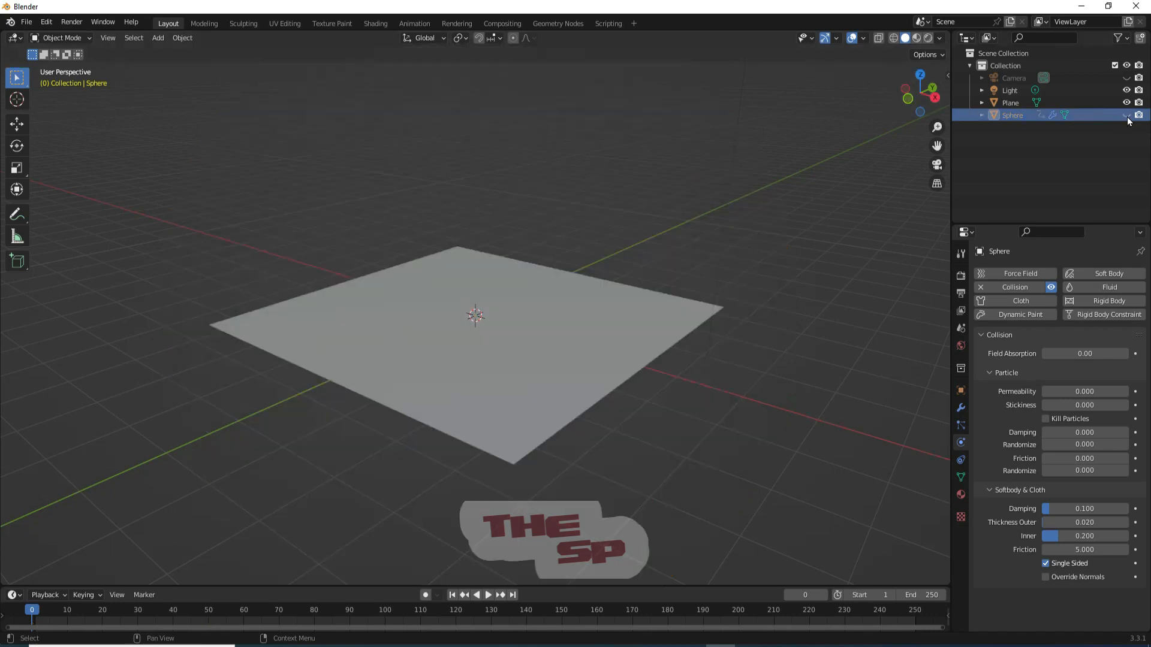
click(570, 339)
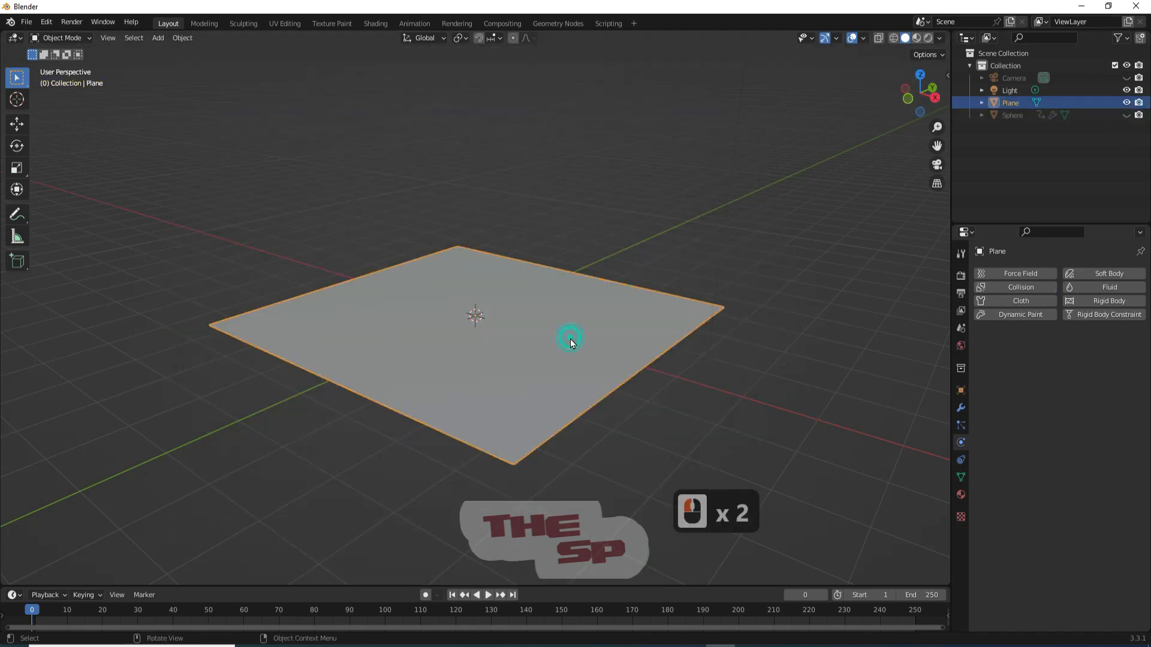
click(1017, 301)
Enable self collisions for the plane's cloth and set their friction to 15.
scroll(1032, 429, down, 16)
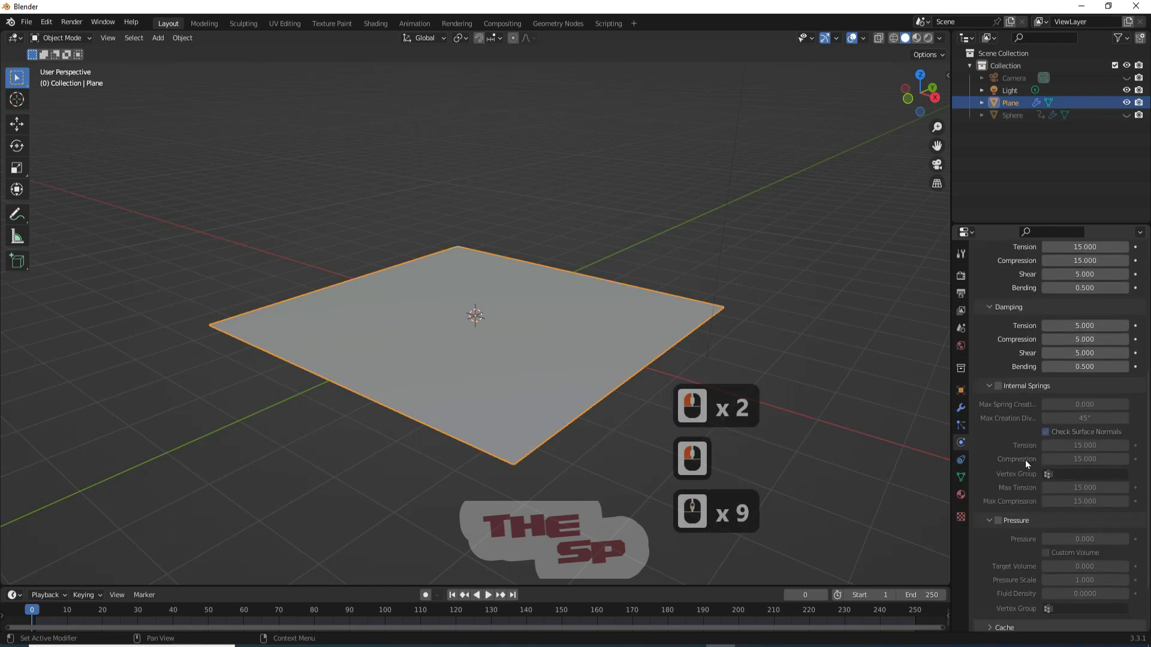
click(1005, 591)
scroll(992, 523, down, 8)
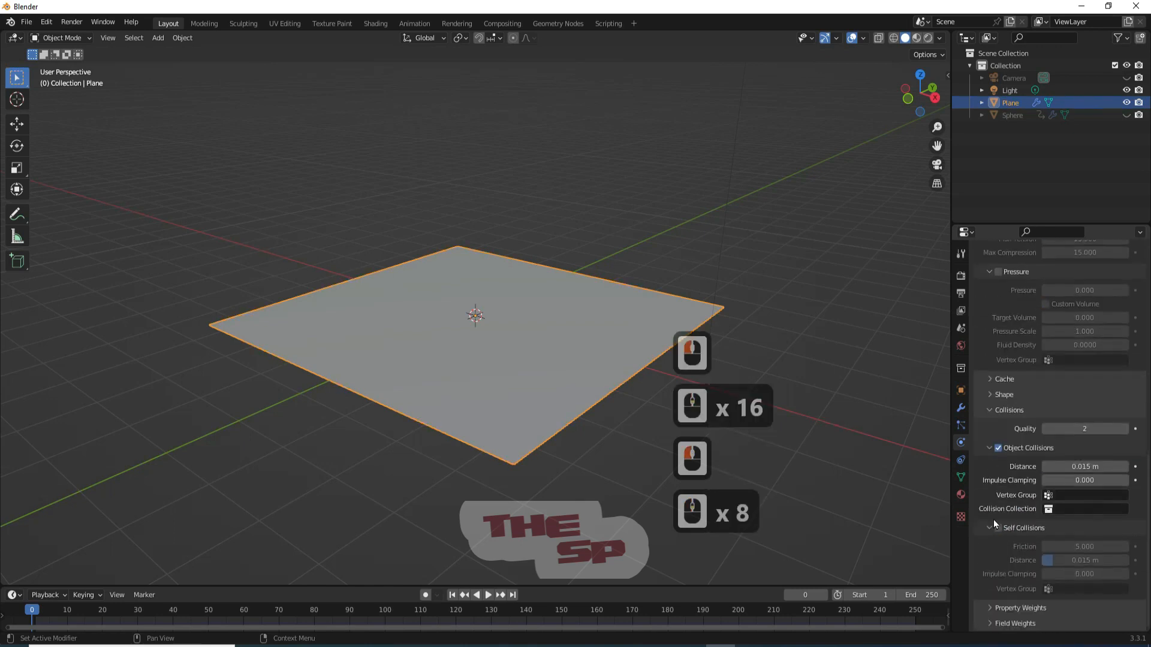
click(993, 527)
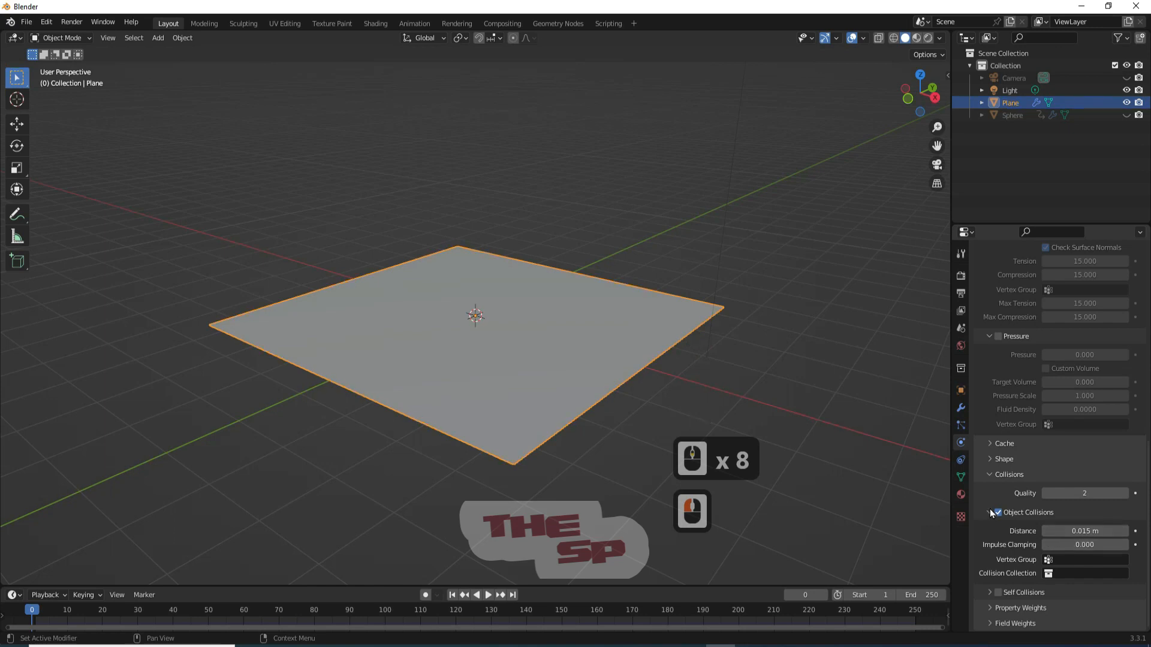
scroll(996, 576, down, 2)
click(997, 593)
click(990, 592)
scroll(1066, 538, down, 7)
click(1087, 546)
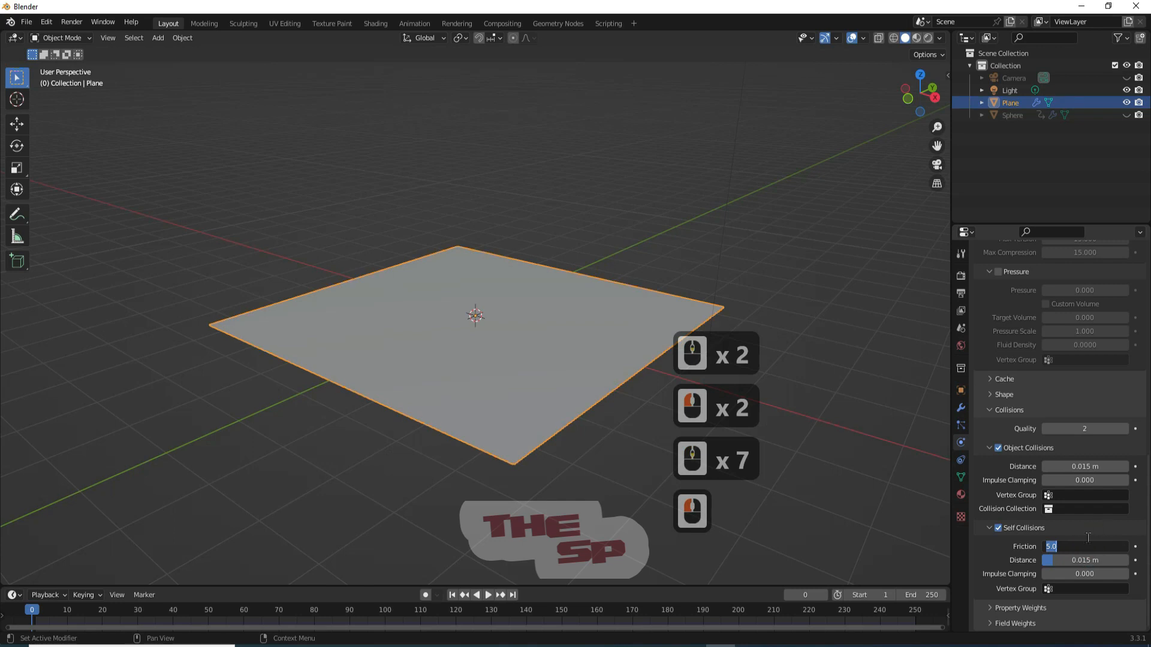
text(15)
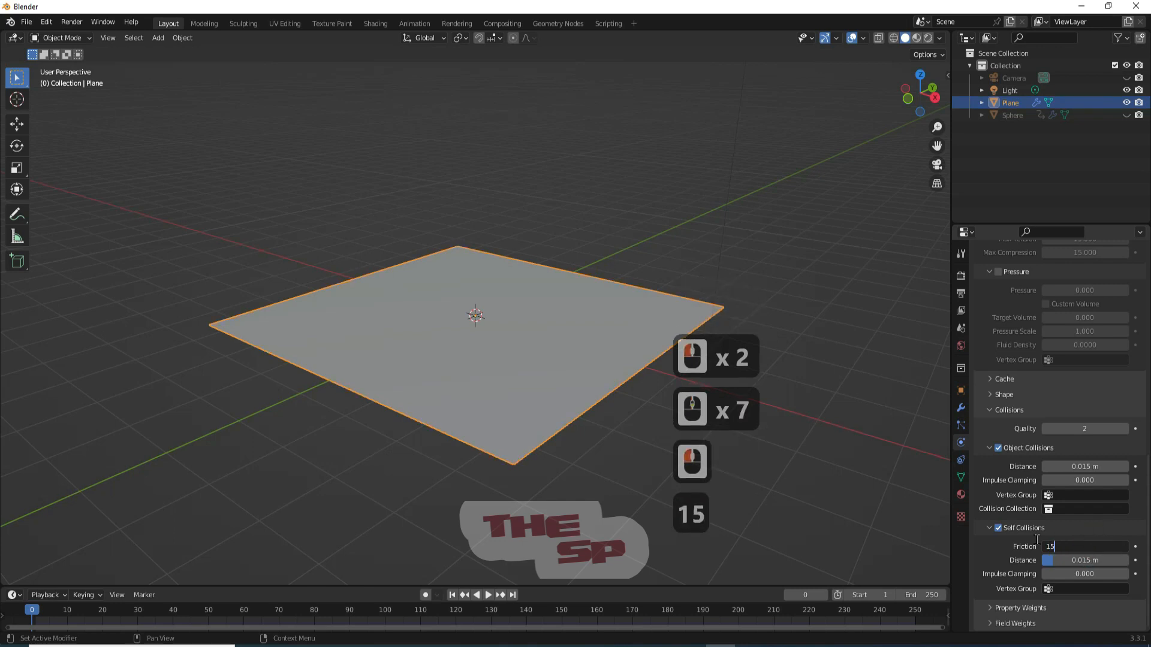
key(Return)
Set the cloth's bending damping to 10.
scroll(1003, 513, up, 6)
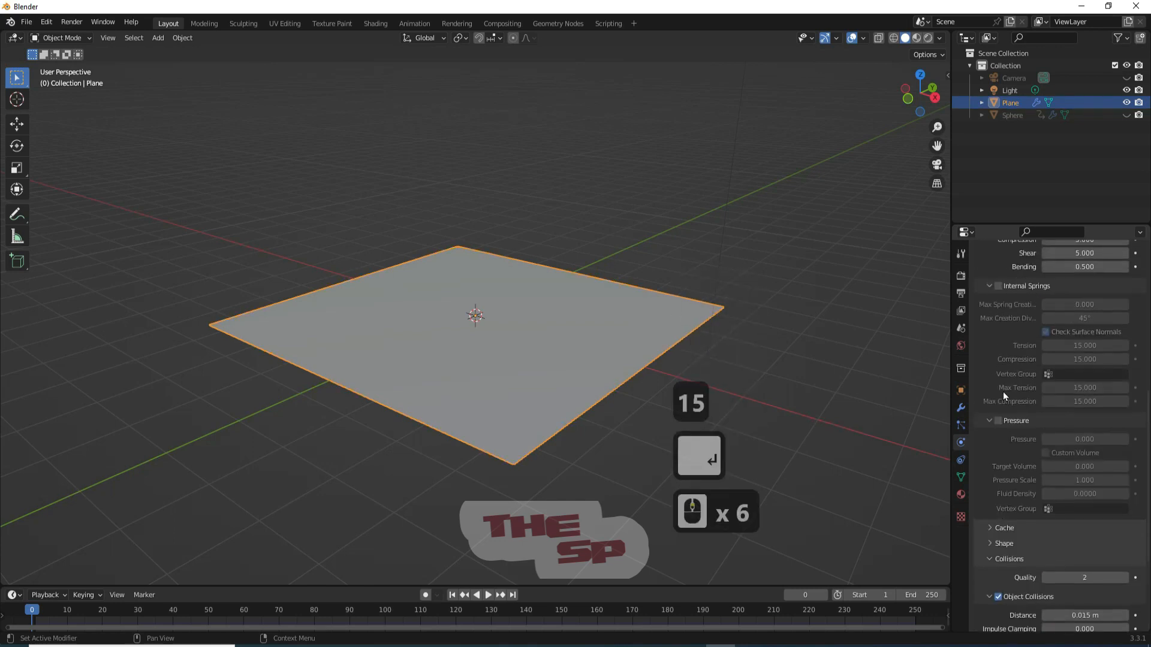
scroll(1005, 419, up, 6)
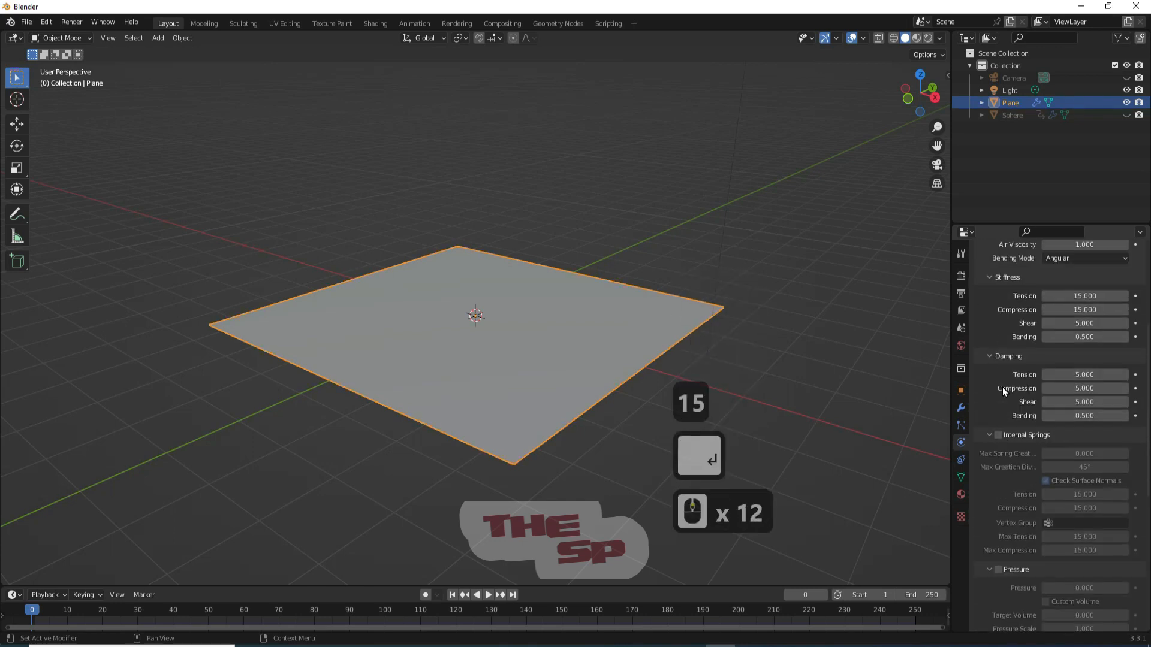
click(1079, 413)
text(10)
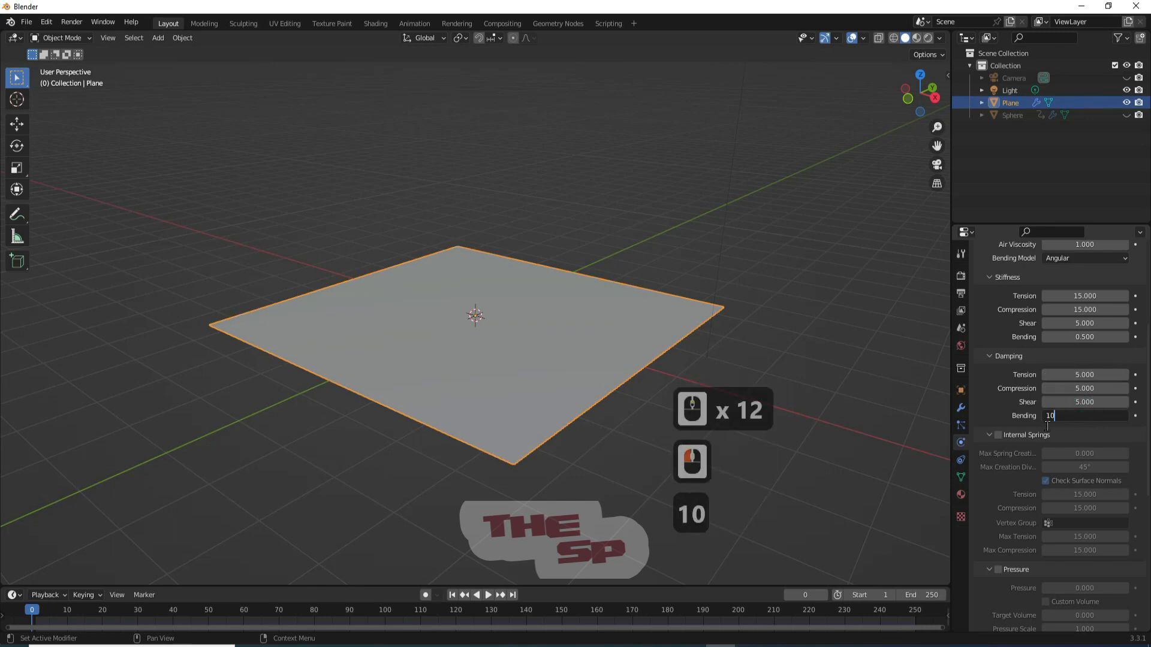
click(1014, 412)
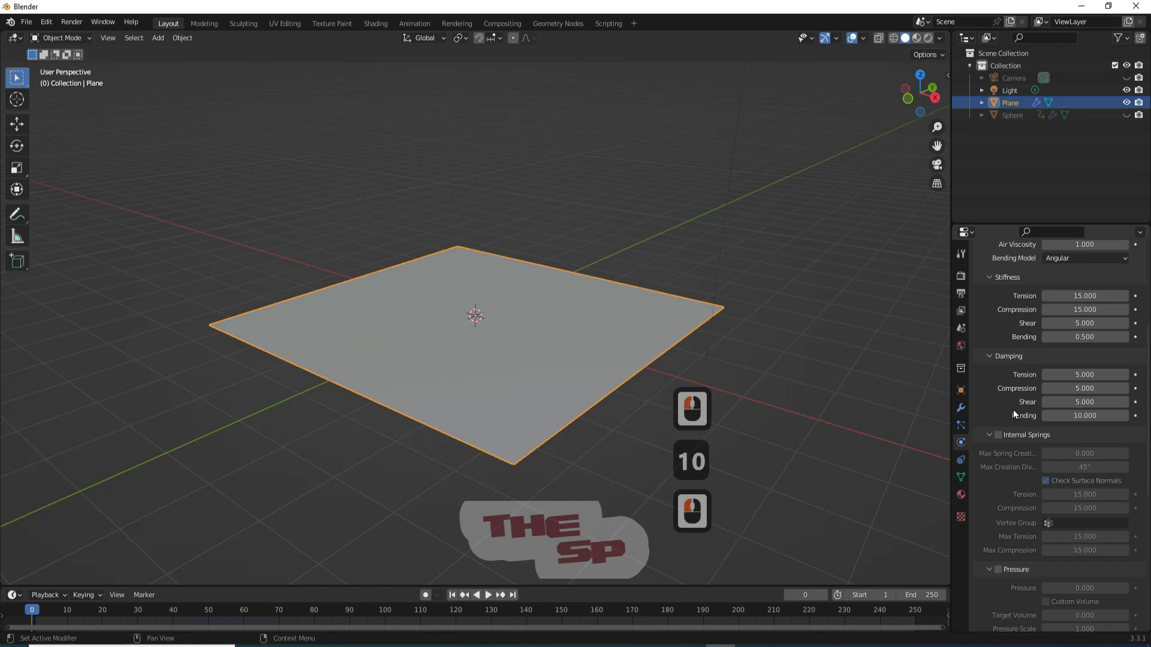
Set the gravity field weight of the plane's cloth simulation to 0.
scroll(995, 497, down, 18)
click(1002, 625)
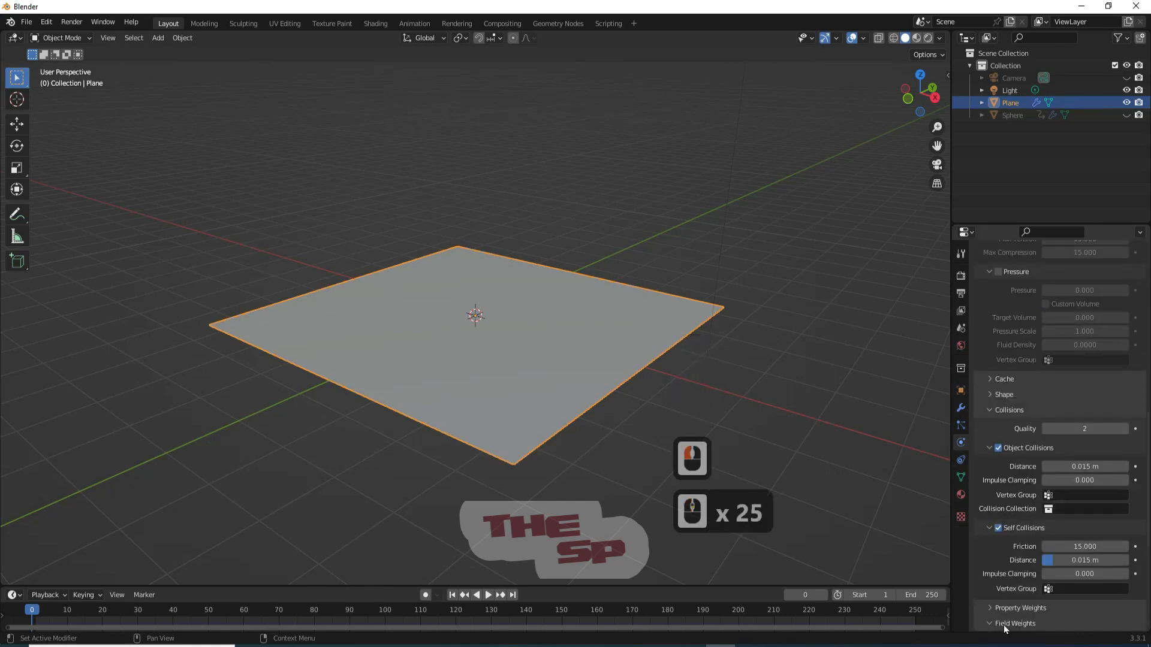
click(1033, 619)
click(1033, 620)
scroll(1030, 593, down, 6)
scroll(1030, 589, down, 2)
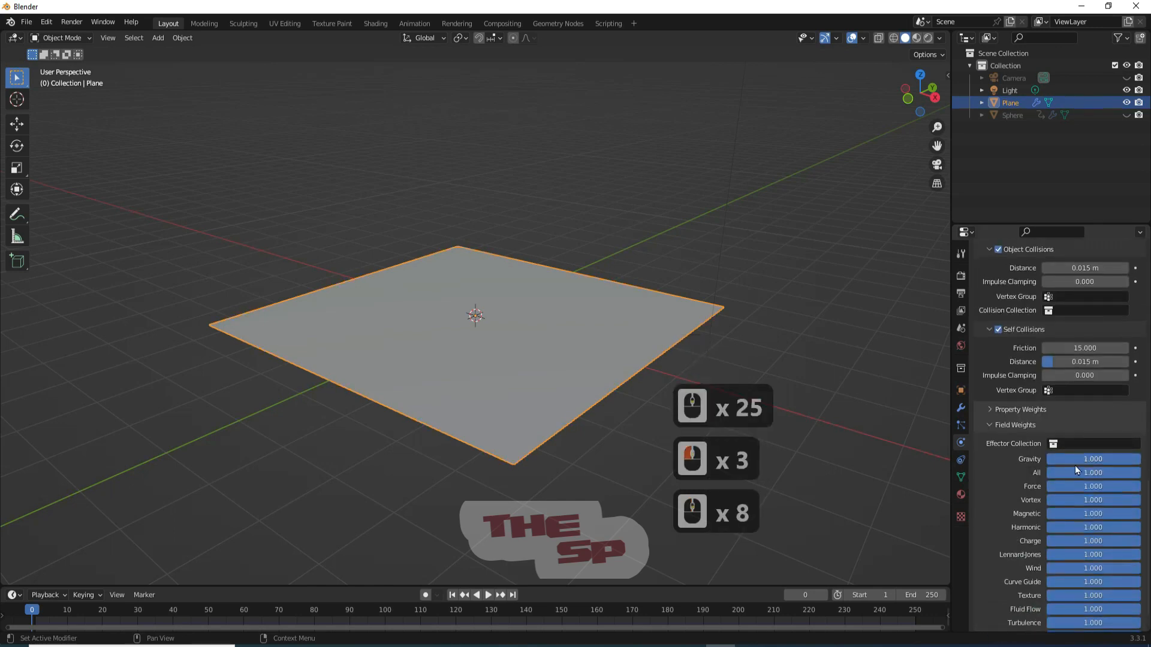
click(1079, 459)
text(0)
click(1007, 456)
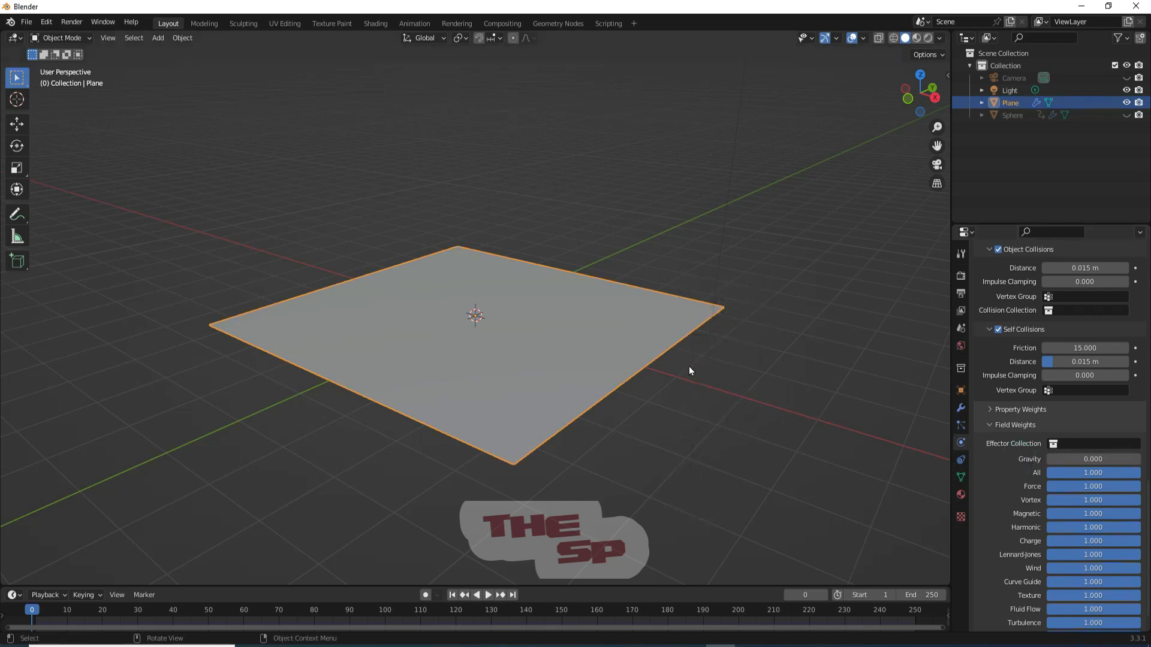
Show the plane in Material Preview shading, play the crumpling simulation and stop it.
click(916, 39)
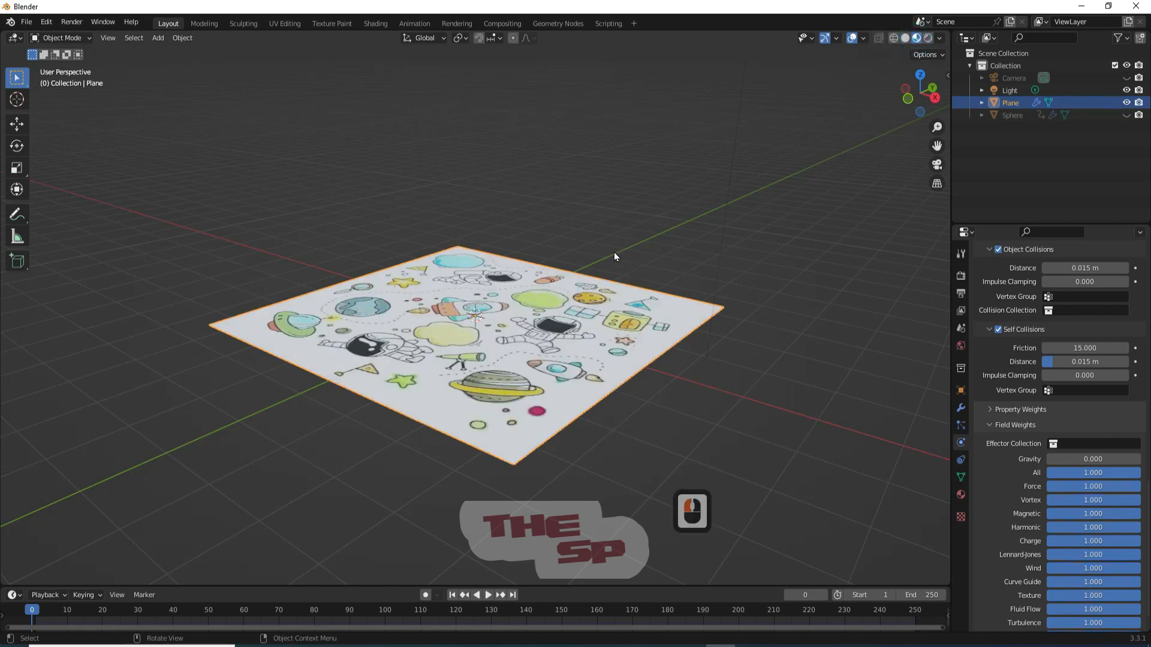
scroll(809, 135, down, 2)
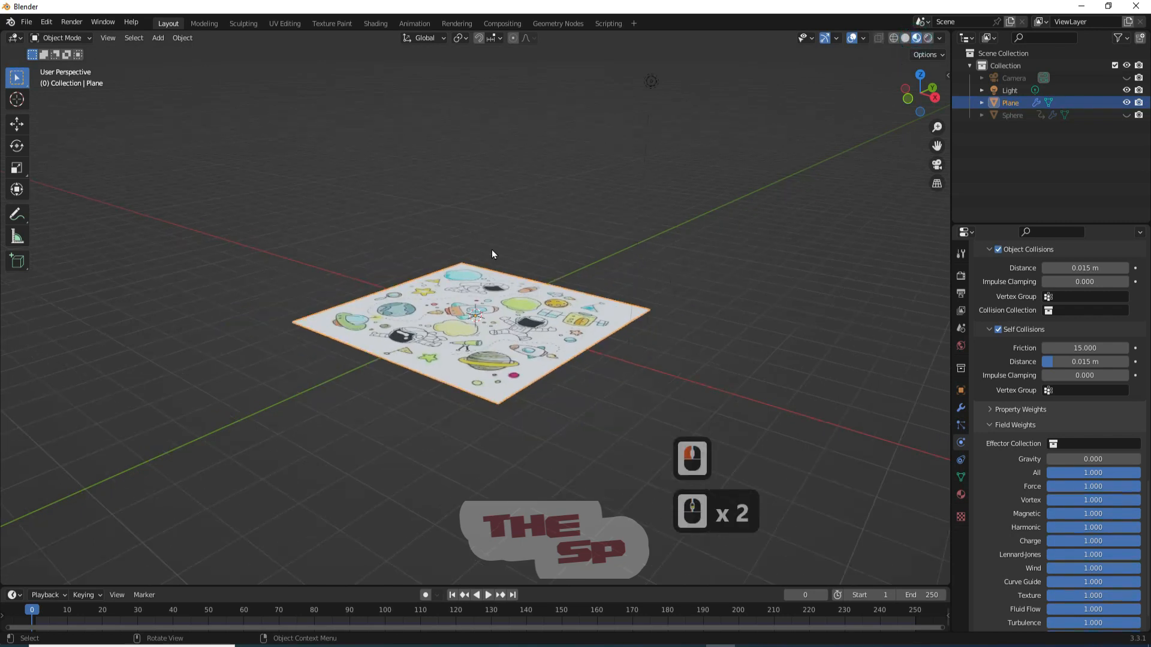
scroll(467, 336, up, 1)
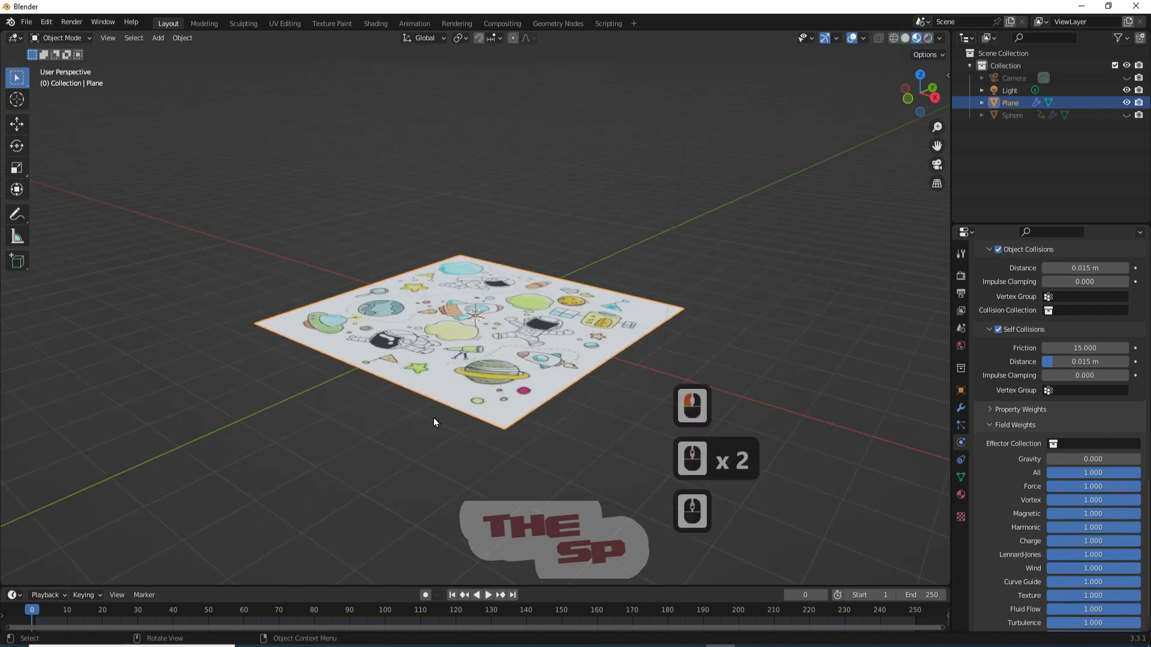
click(488, 597)
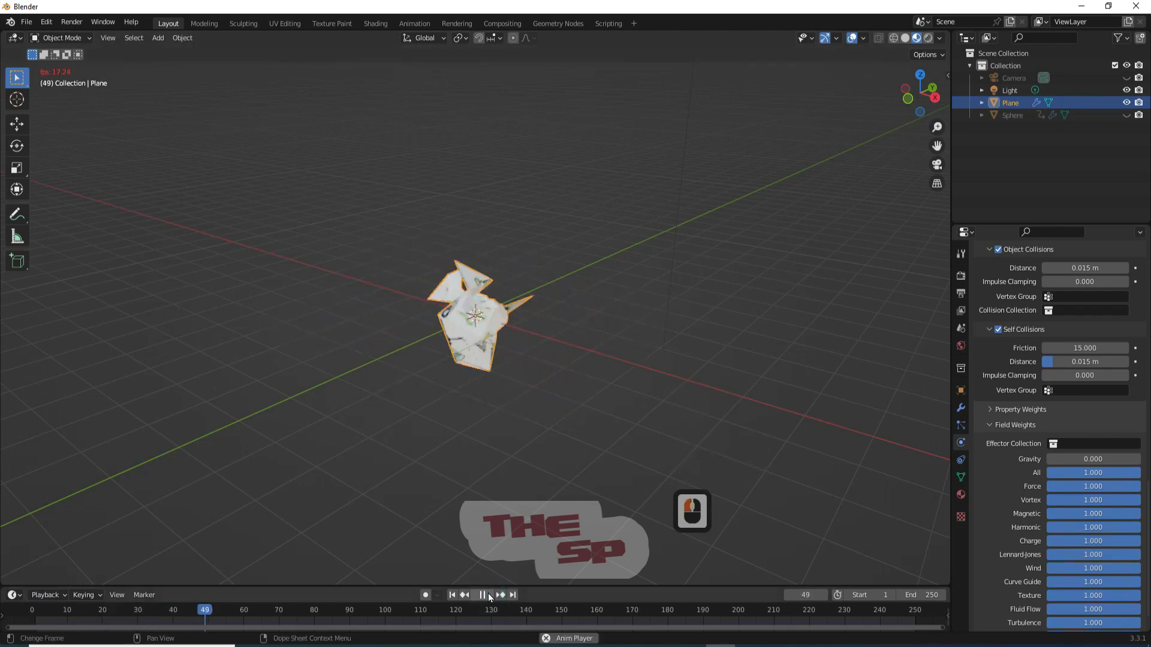
click(483, 596)
Deselect the paper, inspect its crumpling from other angles and move the timeline to frame 37.
drag(303, 613, 187, 612)
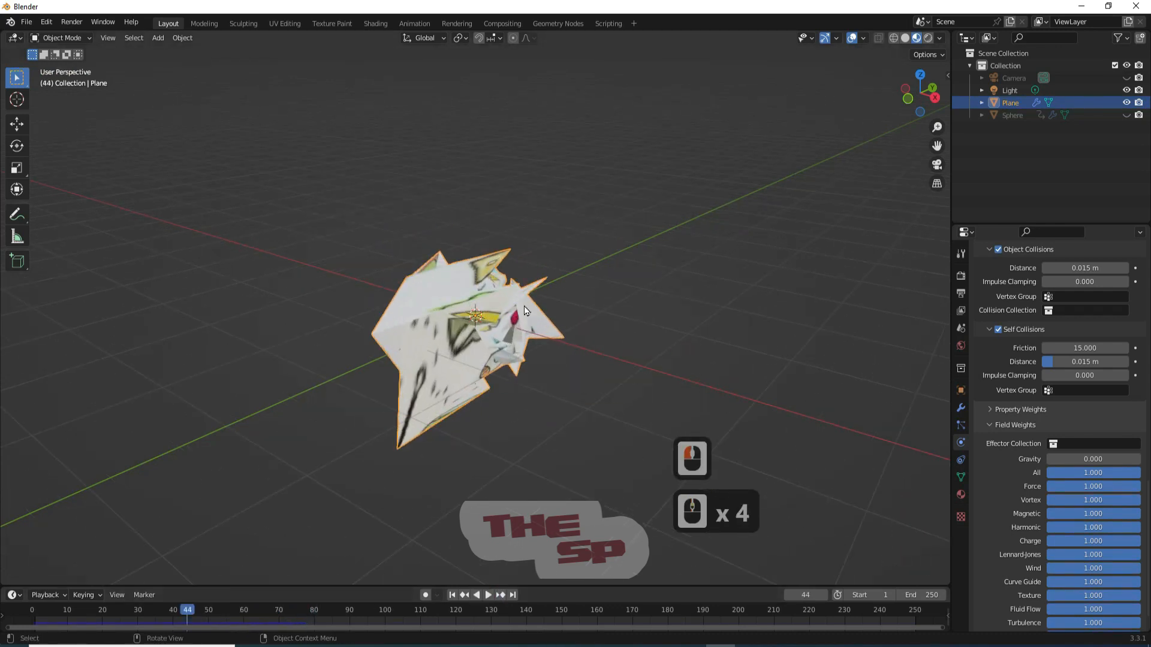
click(578, 294)
mouse_move(924, 96)
mouse_down()
mouse_move(857, 75)
mouse_move(899, 91)
mouse_move(809, 123)
mouse_move(922, 97)
mouse_up()
drag(183, 606, 161, 599)
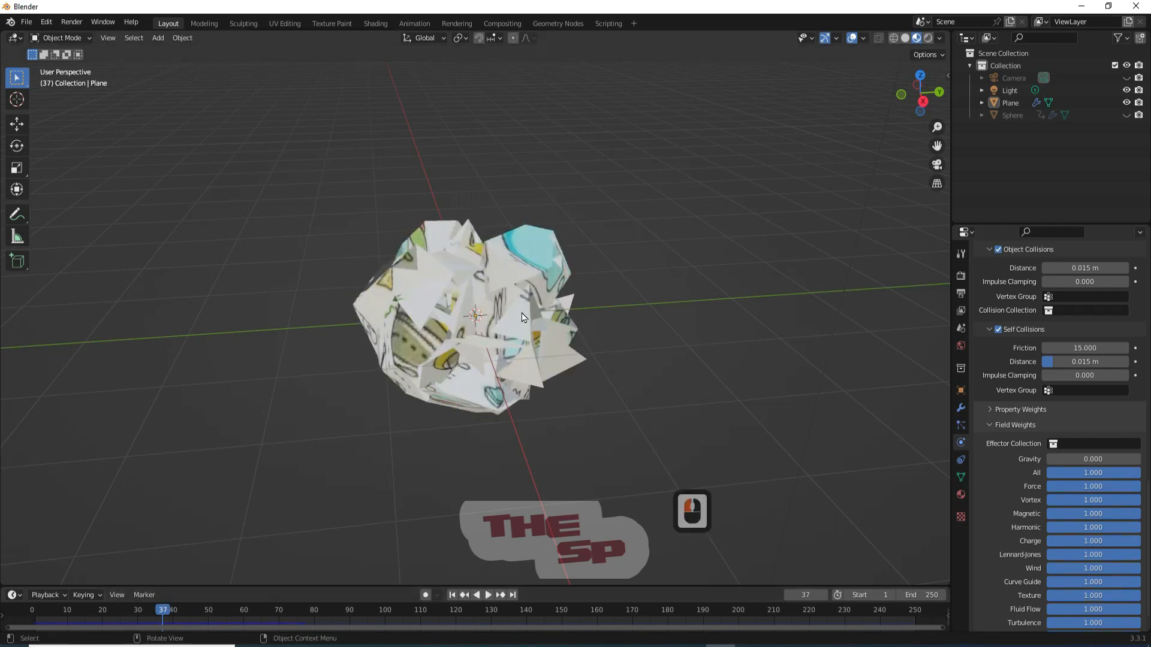
Select the crumpled paper plane and bring up its object context commands.
click(547, 243)
right_click(531, 256)
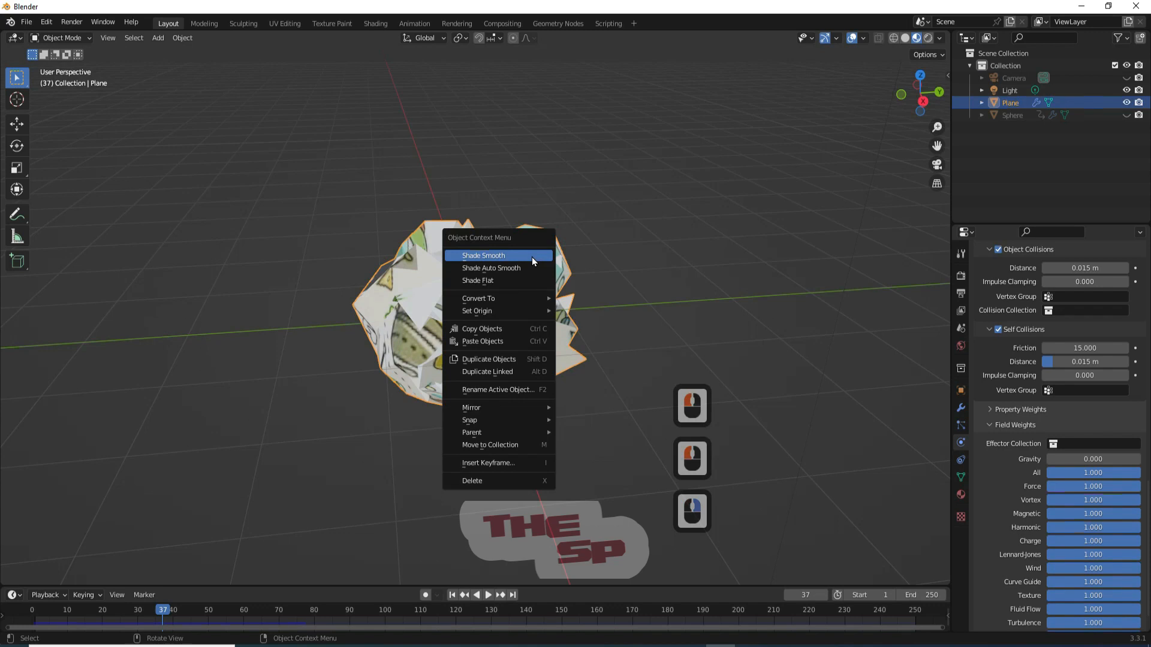